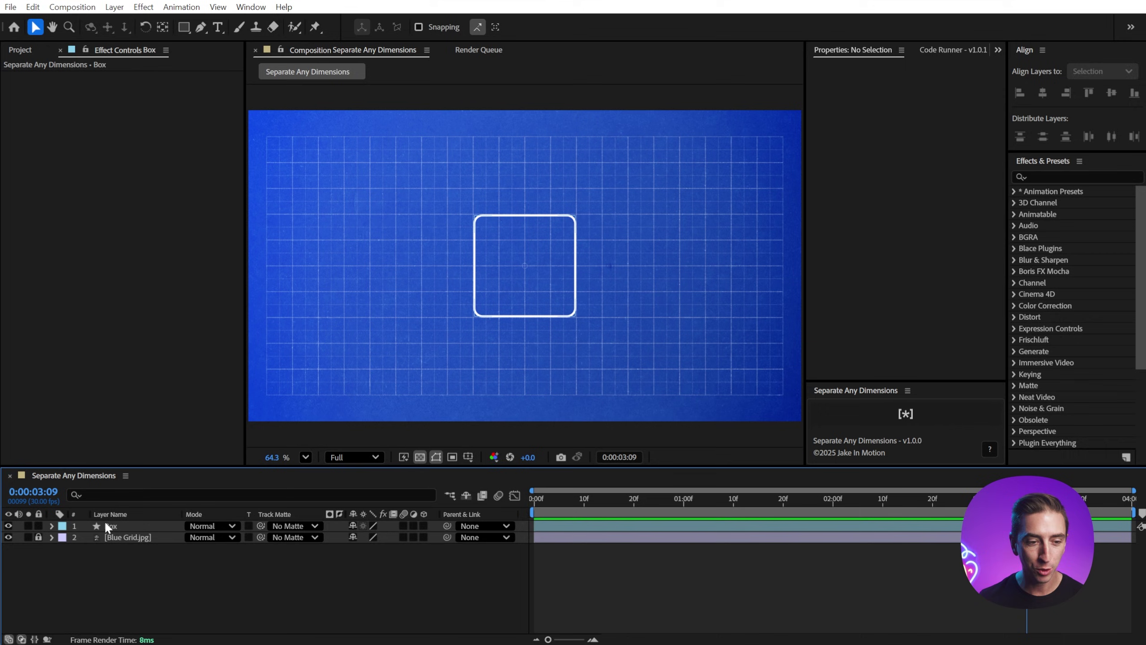
Separate the Box layer's Position into X Position 960 and Y Position 540.
click(106, 525)
key(p)
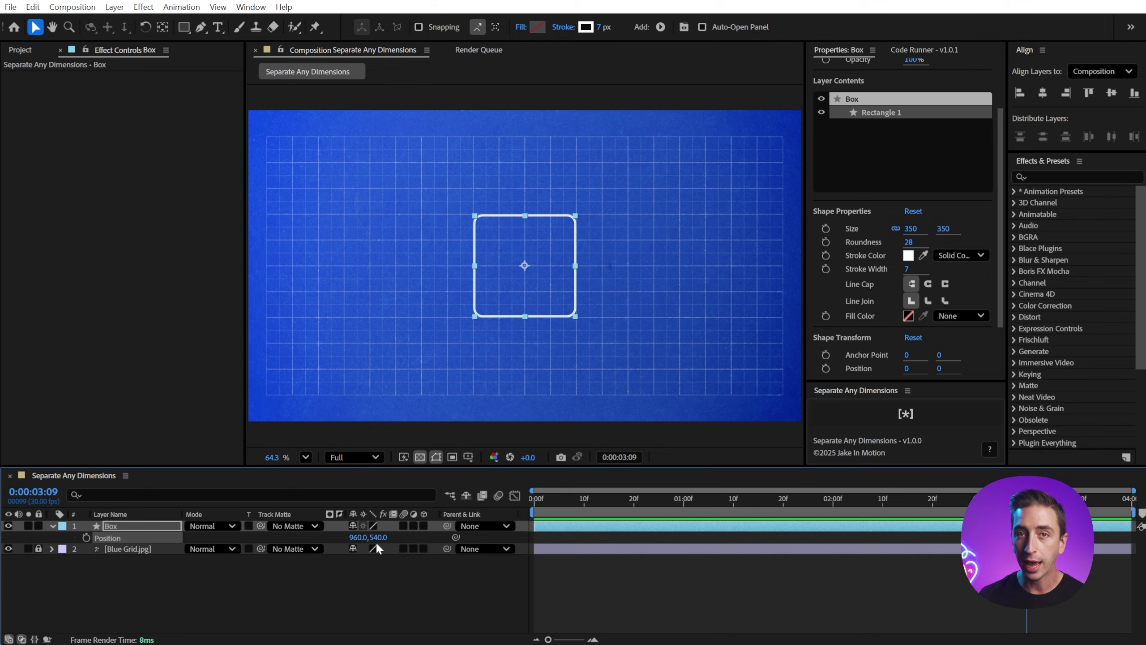
click(423, 526)
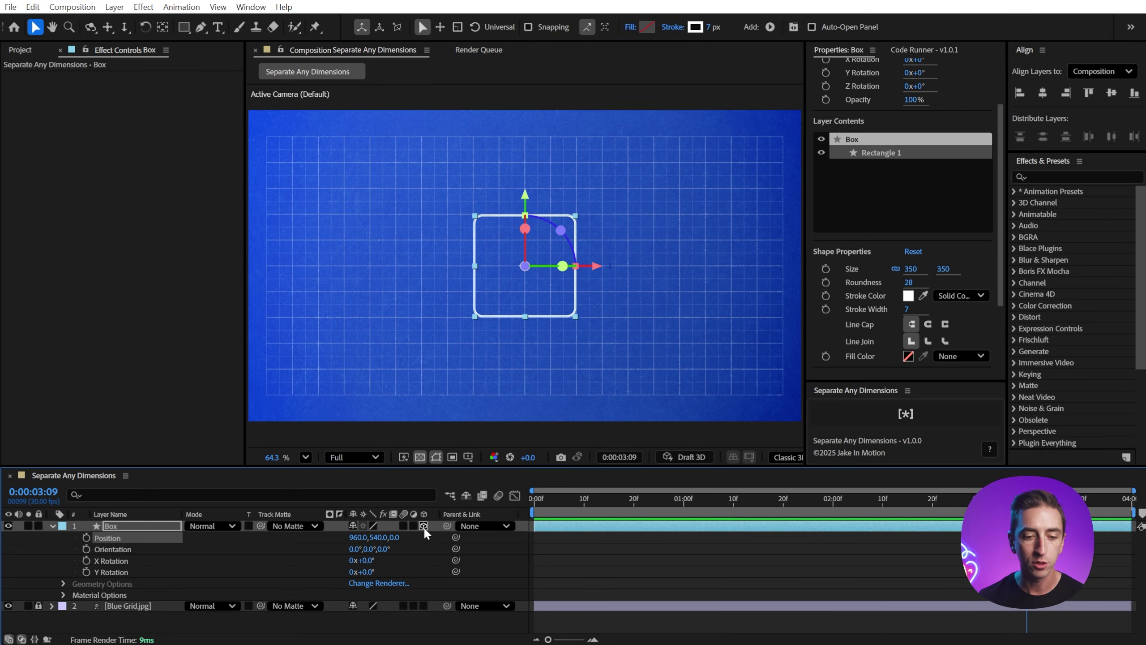
click(423, 527)
right_click(121, 537)
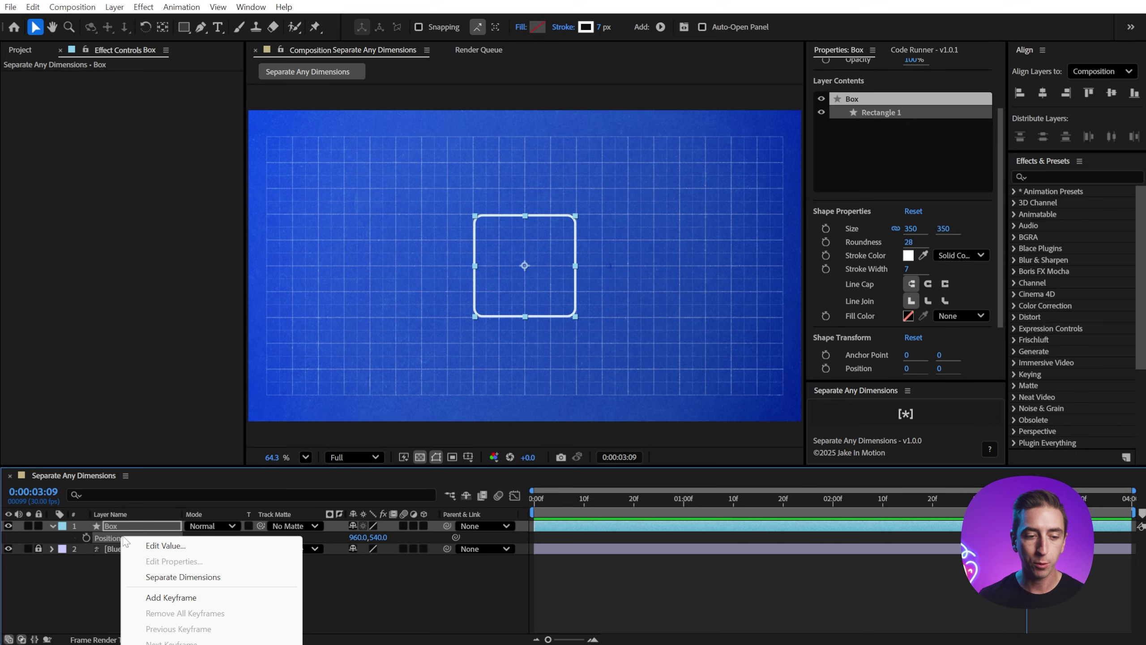
click(174, 578)
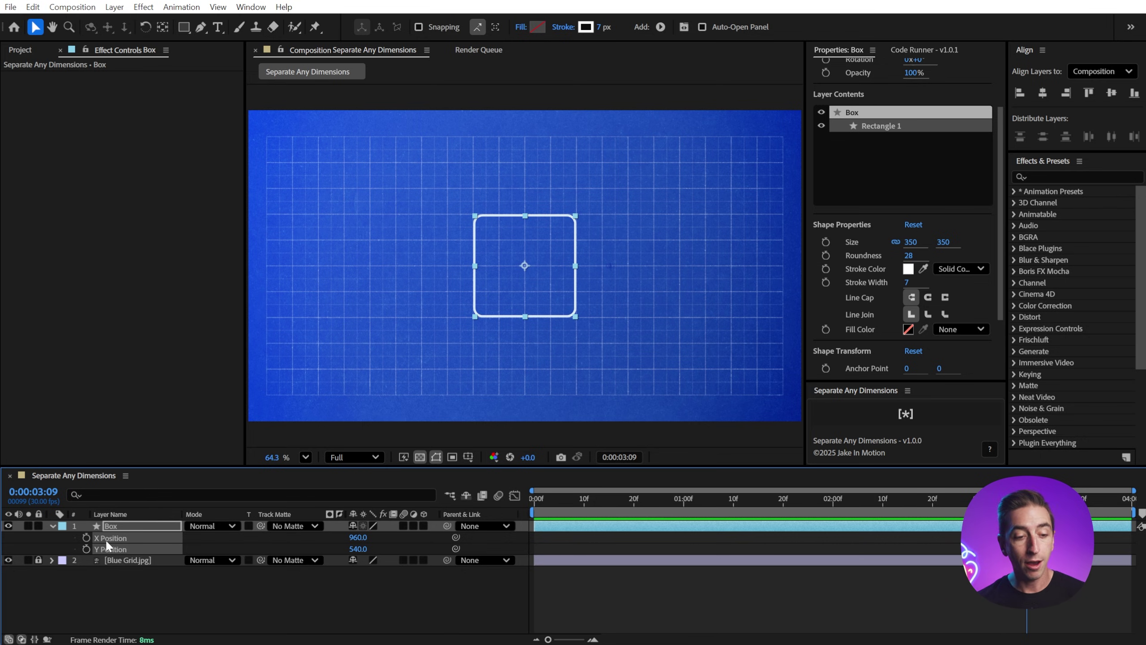
Check the Separate Dimensions options for the Box layer's Scale and Anchor Point.
key(s)
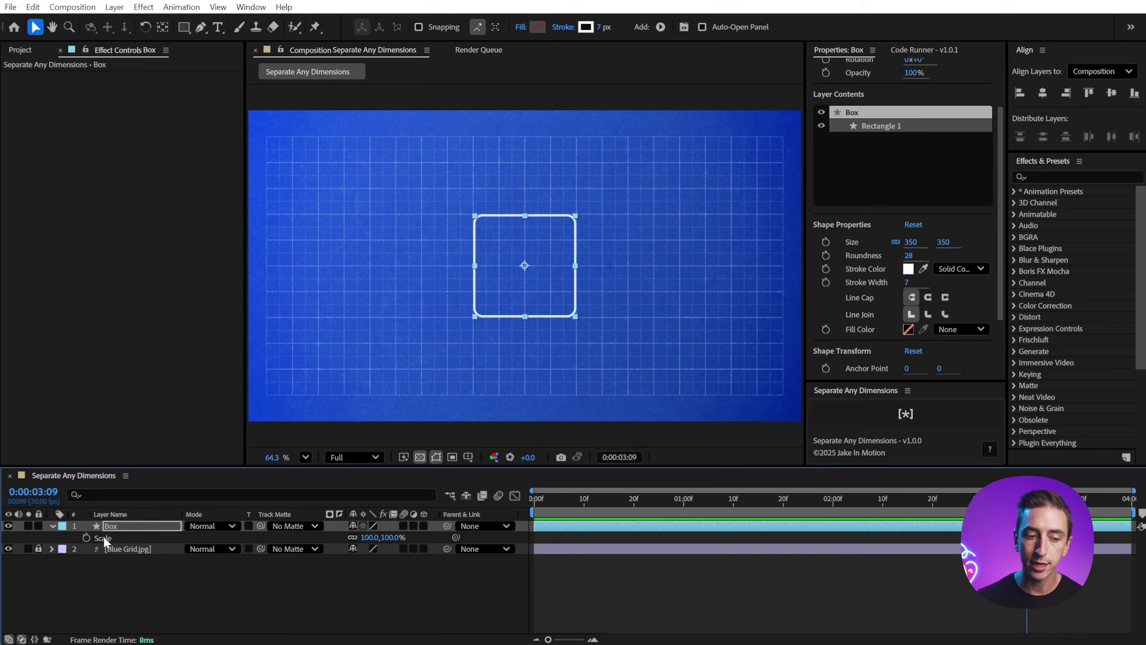
right_click(102, 535)
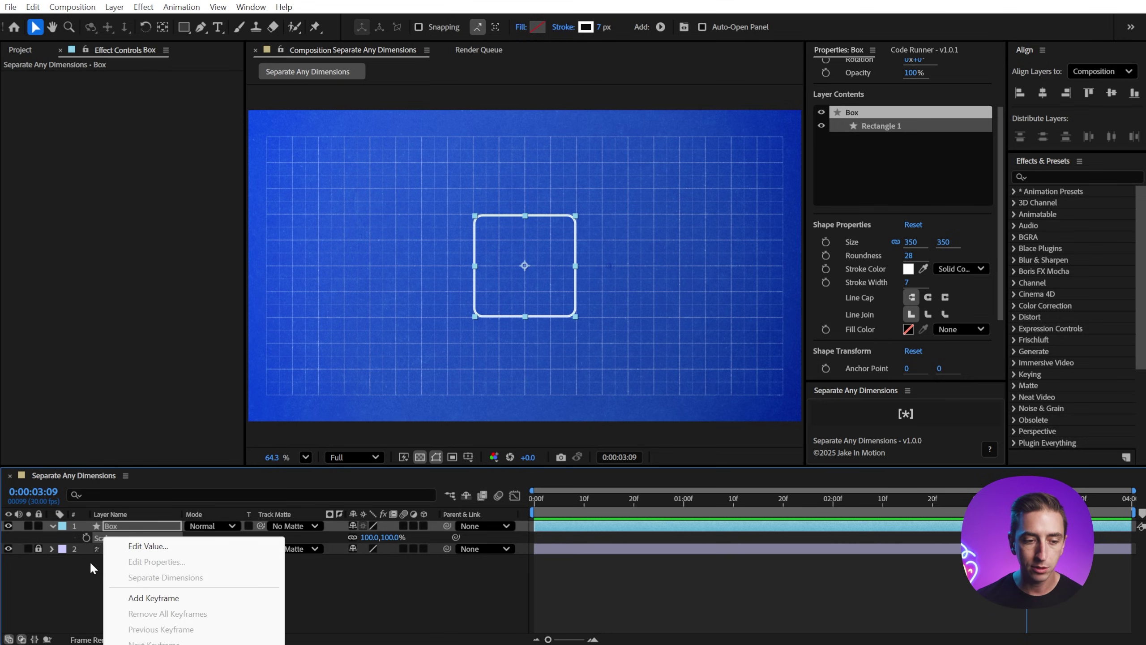
key(Escape)
key(a)
right_click(96, 537)
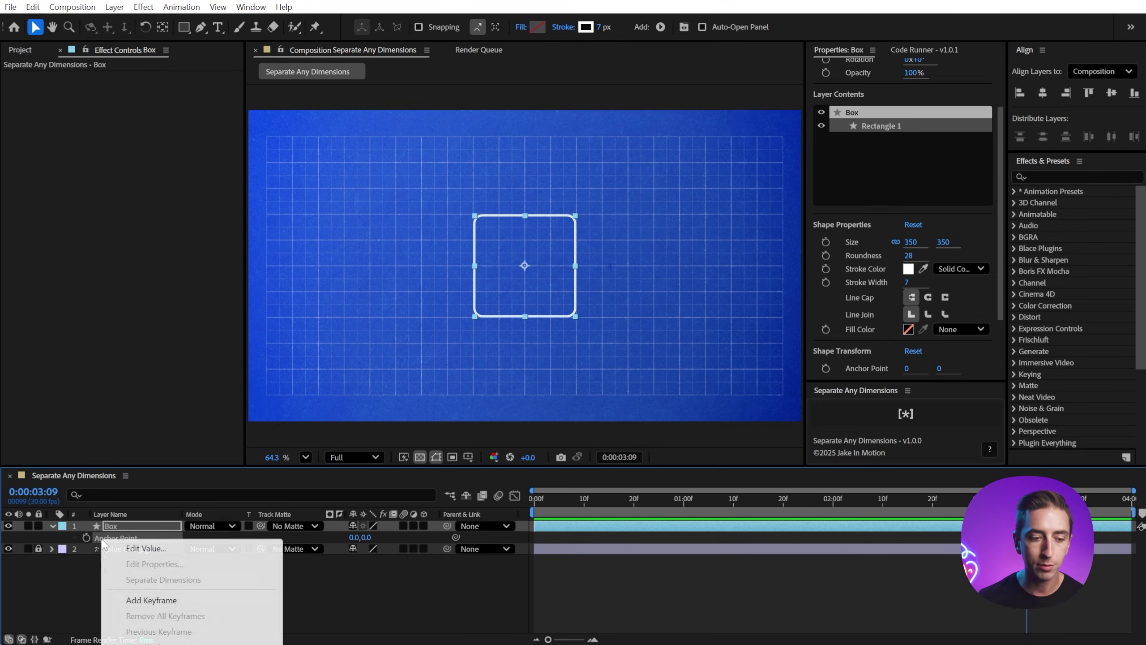
click(75, 572)
Expand Contents > Rectangle 1 > Rectangle Path 1 to show Size 350,350, Position 0,0, Roundness 28.
click(52, 526)
click(52, 526)
click(55, 533)
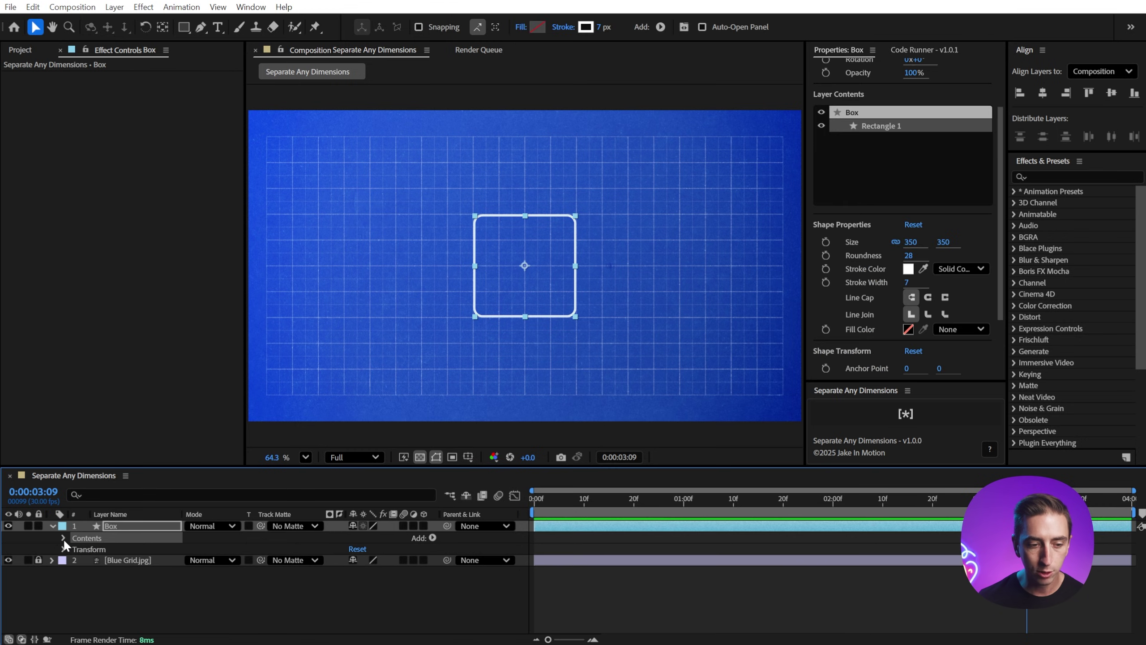
click(64, 537)
click(76, 548)
click(86, 560)
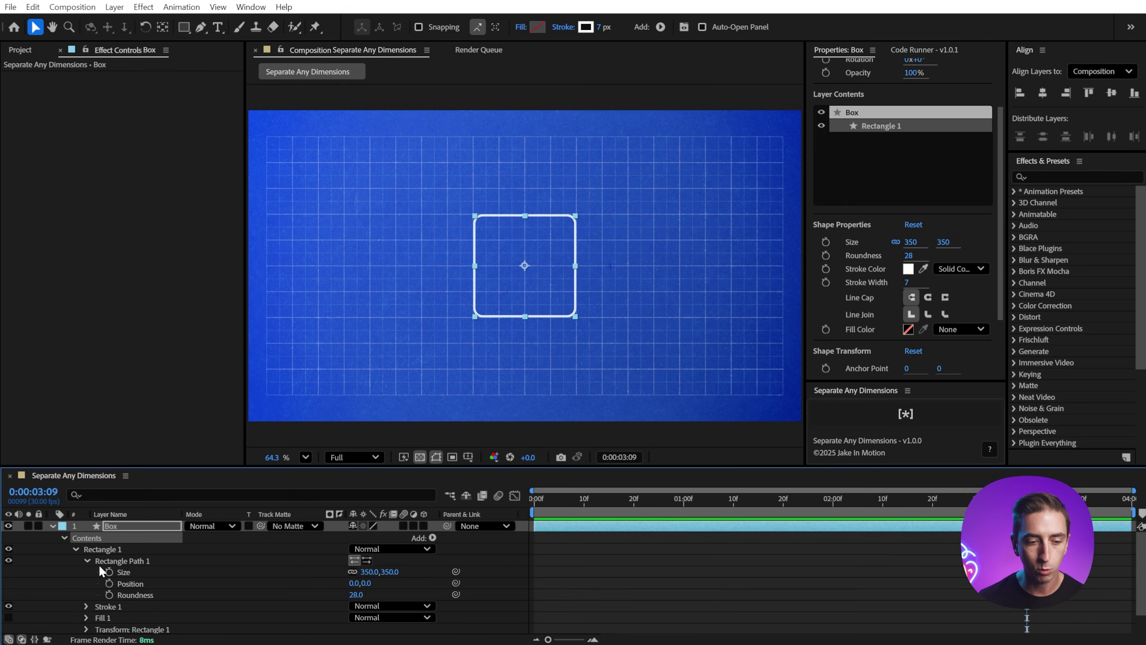
click(124, 572)
right_click(126, 571)
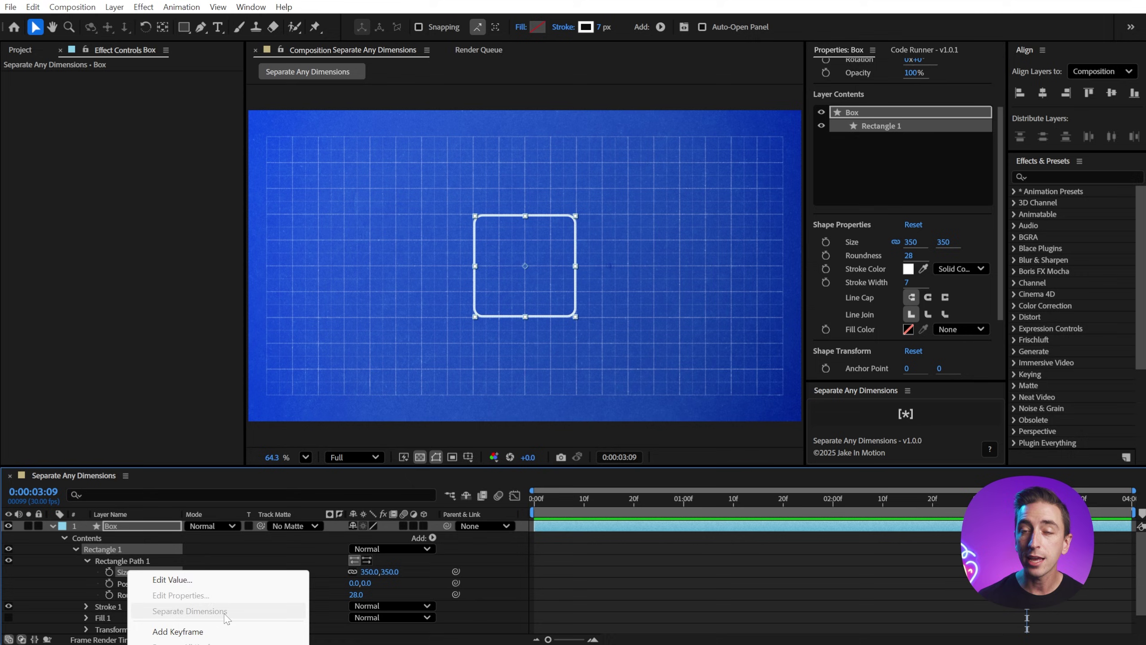
click(302, 546)
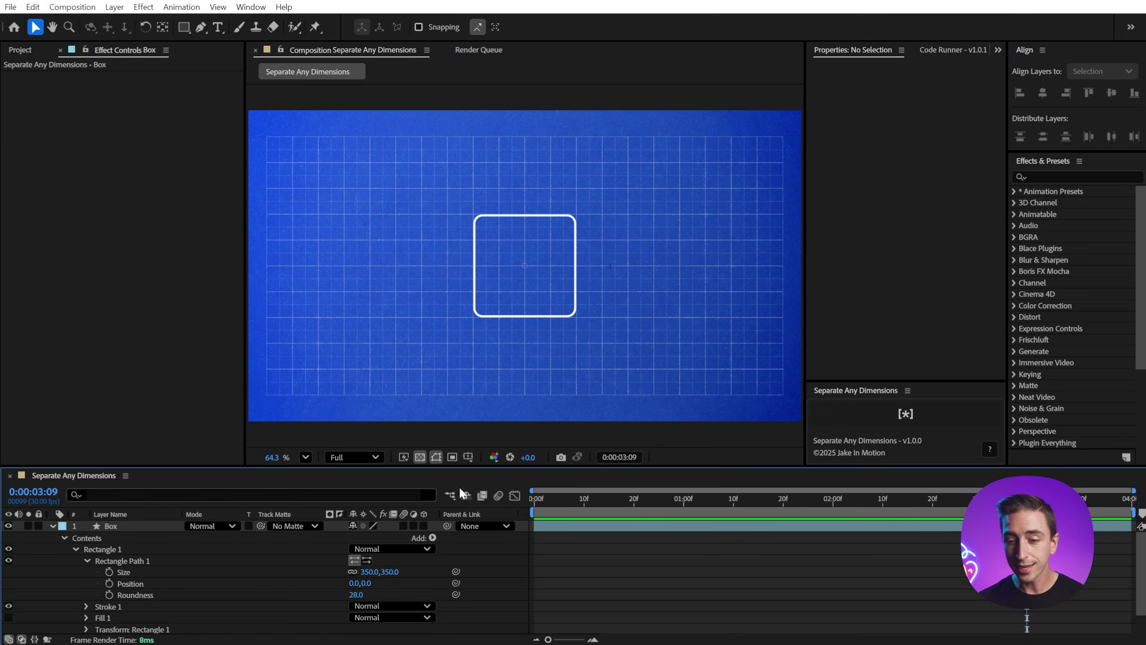
click(857, 389)
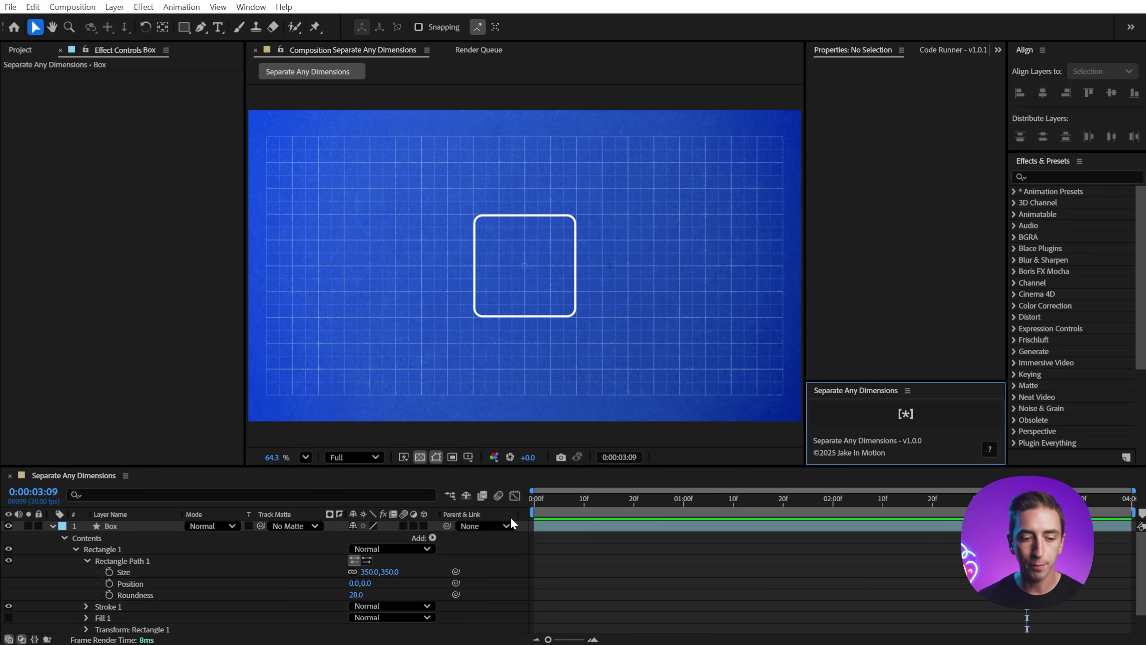
Split the rectangle's Size into Size - X and Size - Y sliders at 350, then test them.
click(132, 572)
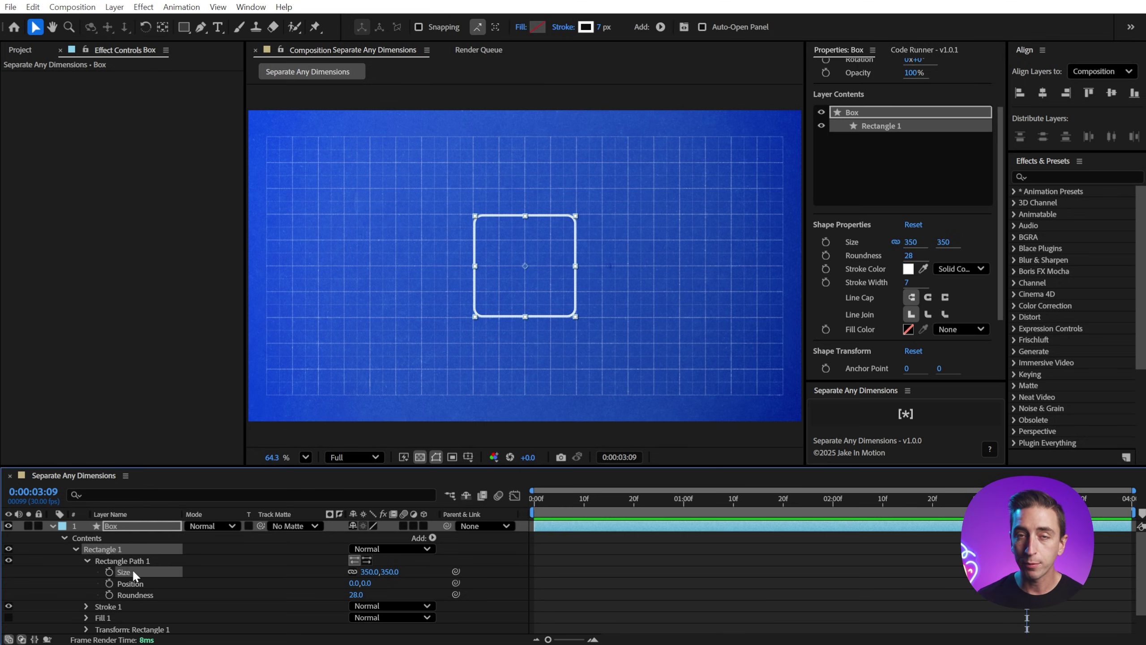
click(889, 408)
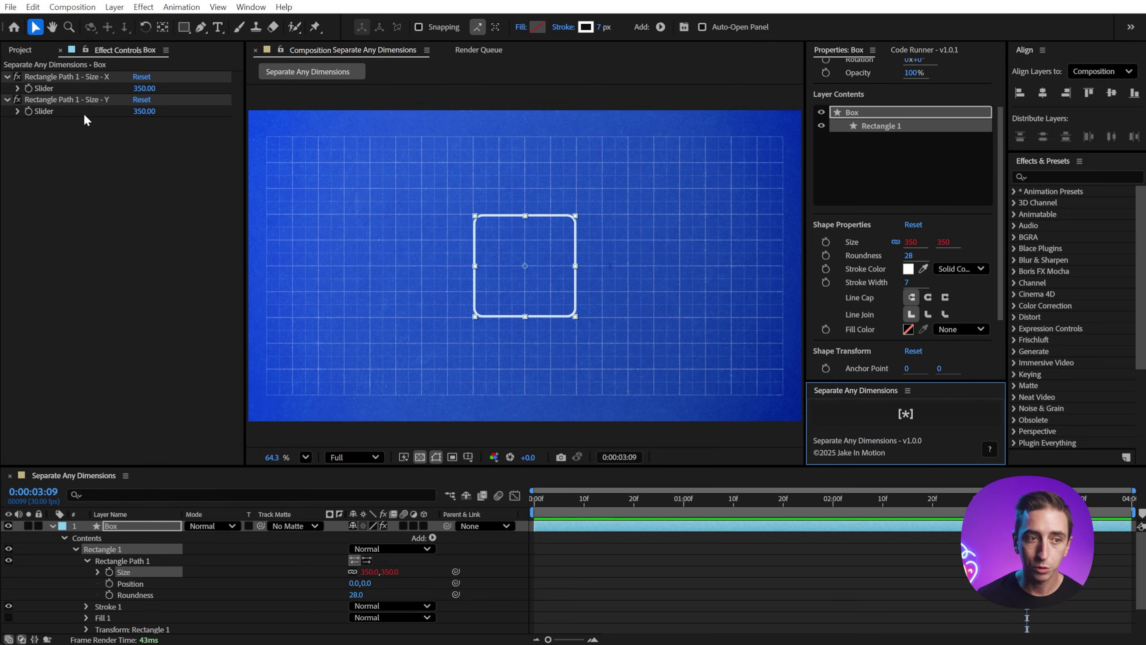
drag(143, 89, 334, 136)
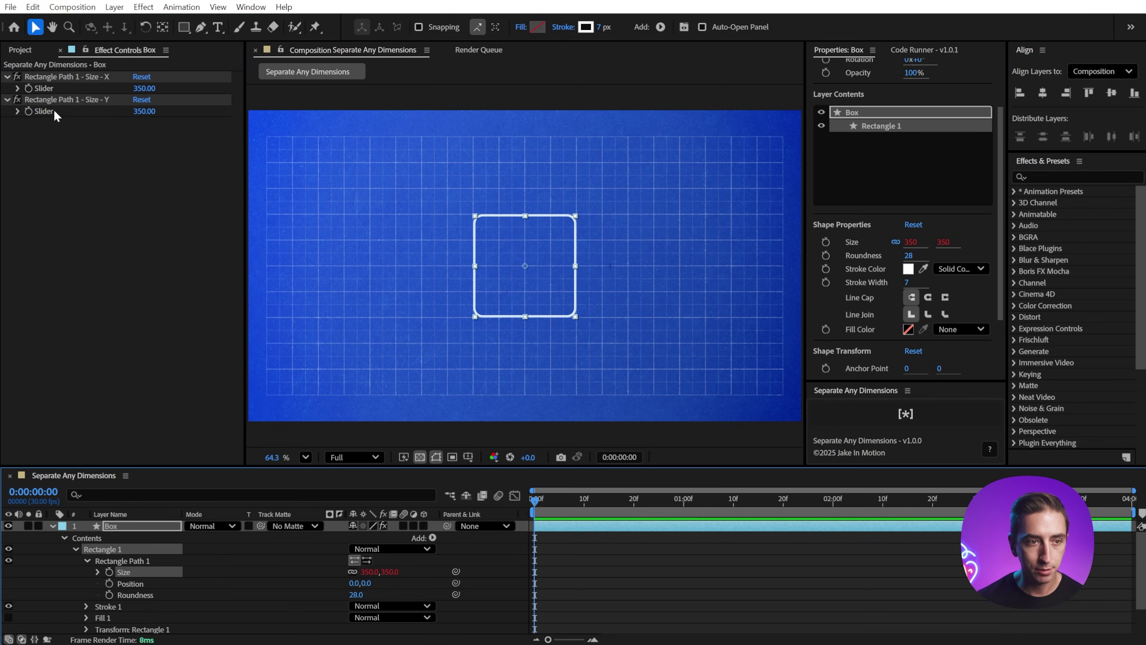
Keyframe both Size sliders and set them to 600 at 20 frames.
click(28, 88)
click(29, 111)
key(u)
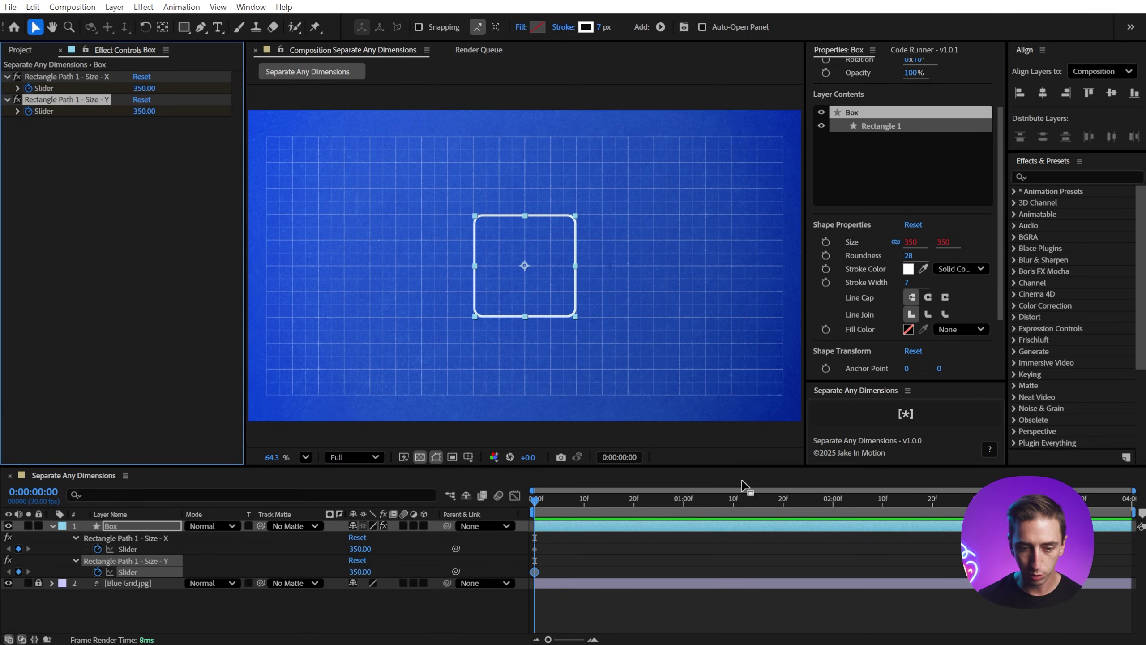
key(space)
key(space)
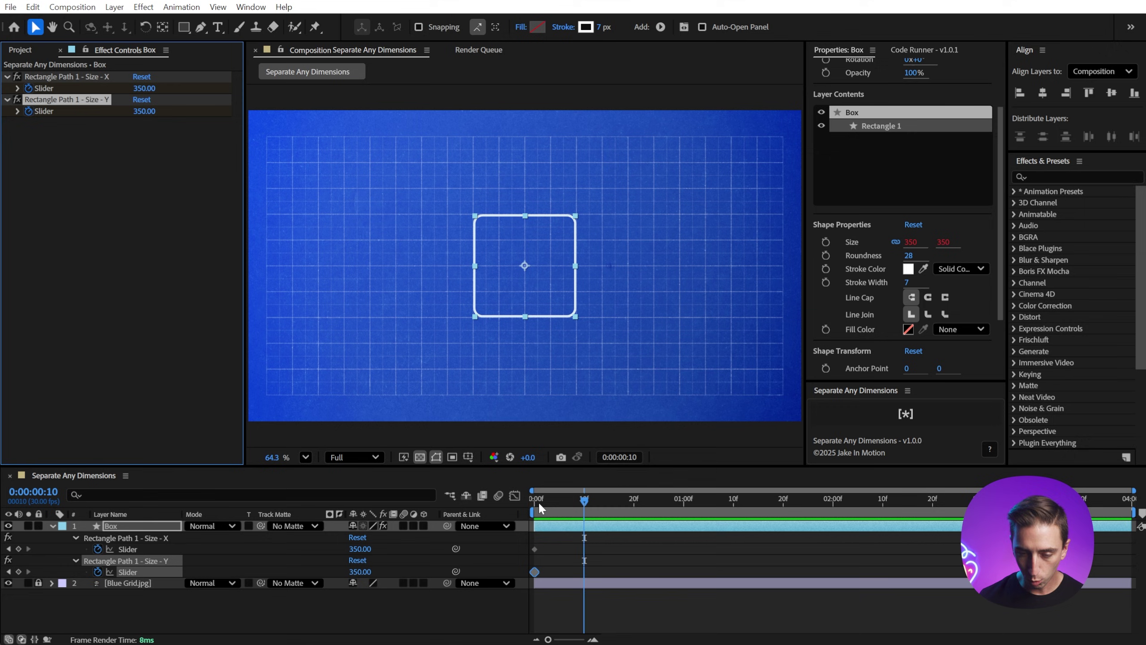
click(359, 548)
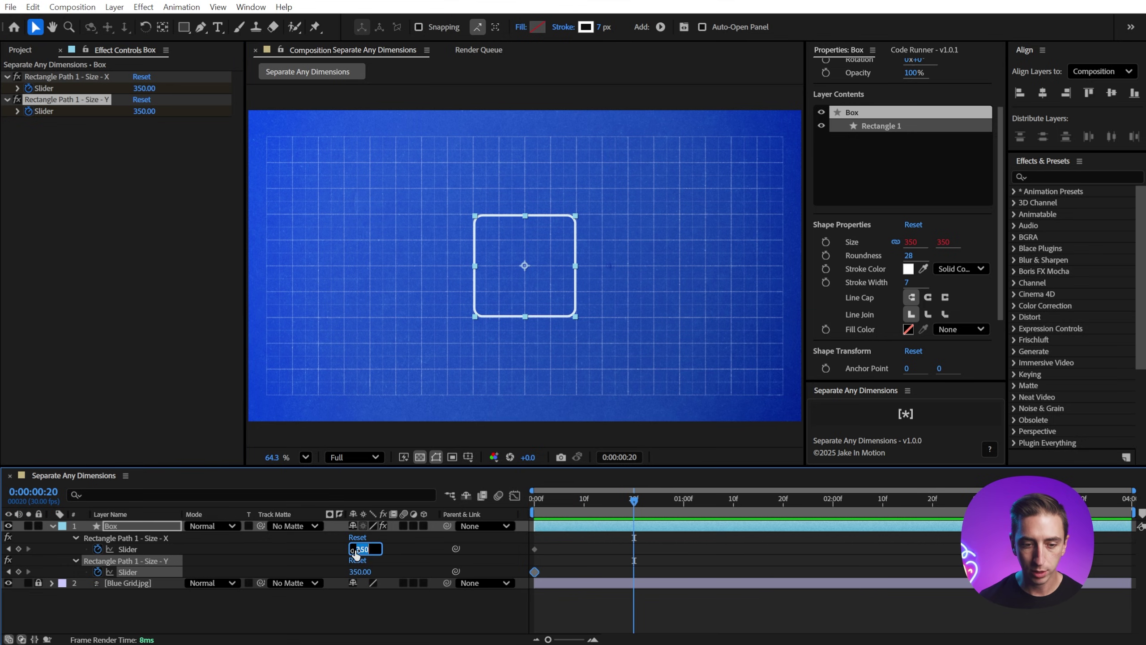
text(600)
key(Tab)
text(600)
key(Return)
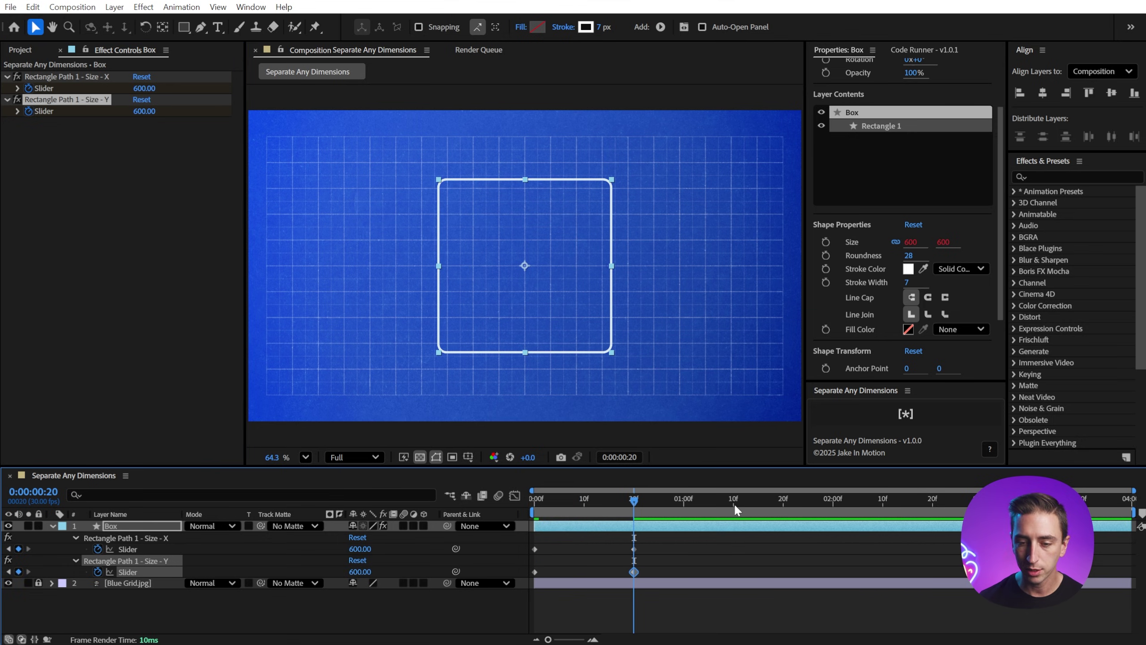
Copy the frame-0 keyframes (350) to 1:10 so the box returns to its start size.
key(space)
drag(587, 540, 536, 568)
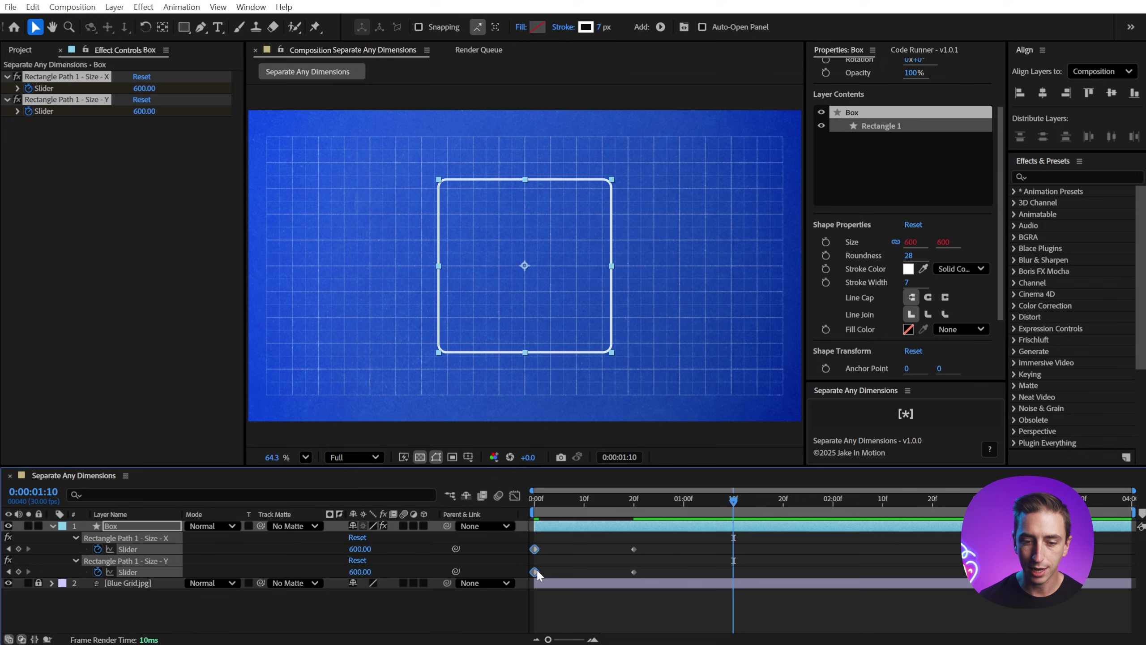
key(ctrl+c)
key(ctrl+v)
Ease the peak and final keyframes with Bezier handles in the Graph Editor, then preview.
drag(761, 544, 603, 605)
click(515, 495)
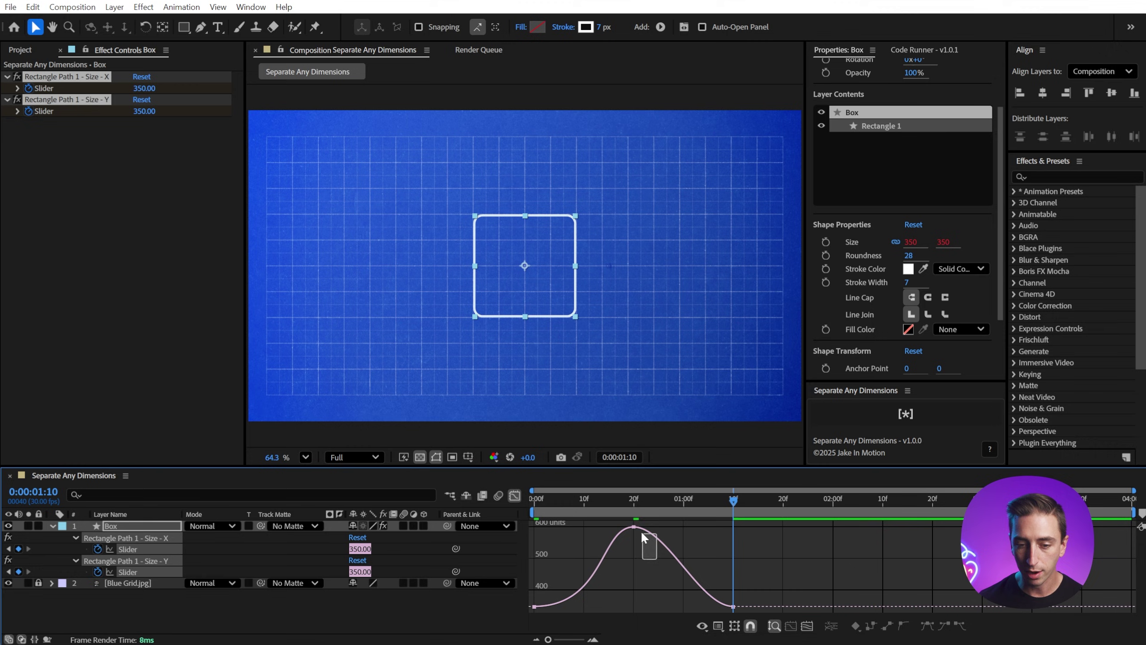
drag(601, 527, 572, 526)
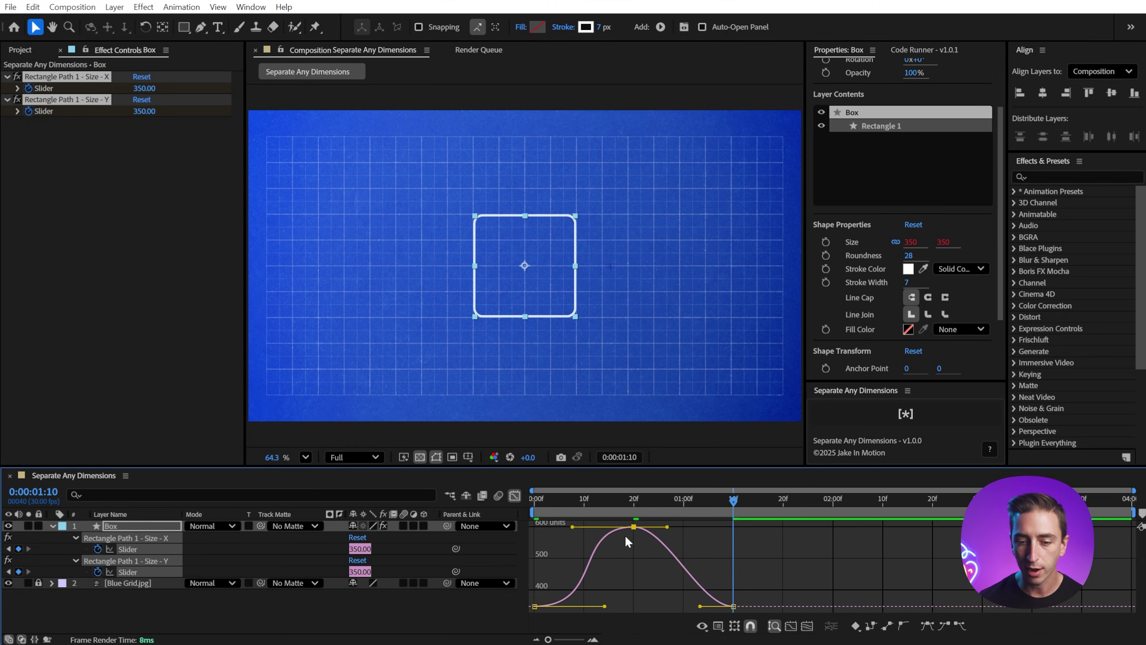
drag(668, 528, 696, 526)
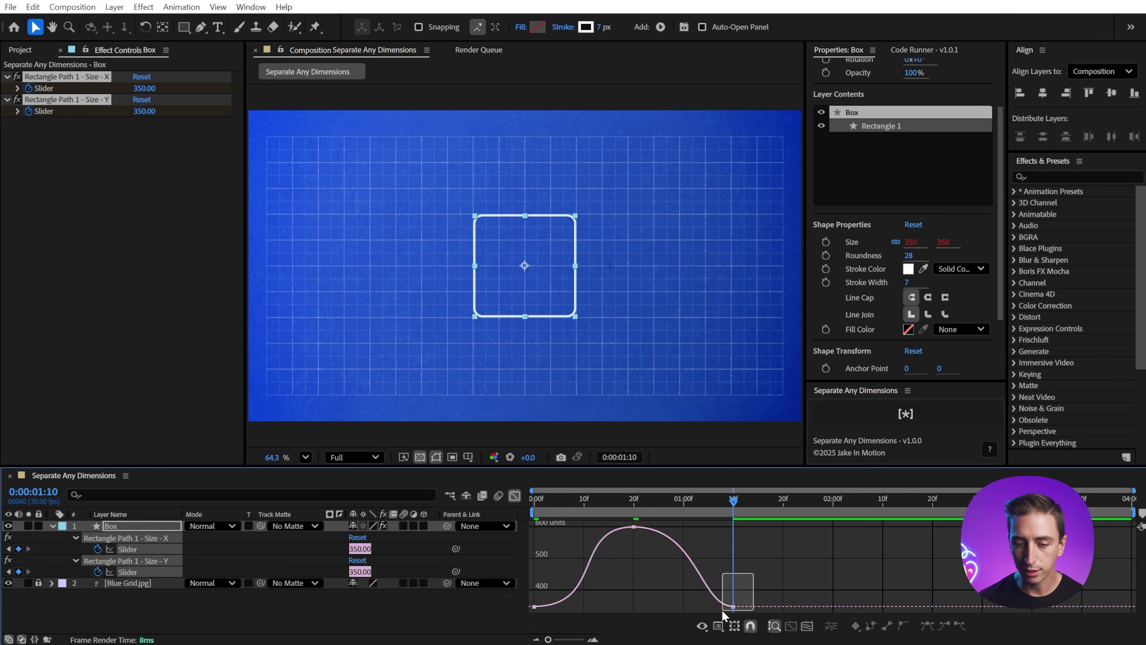
drag(700, 606, 667, 606)
key(space)
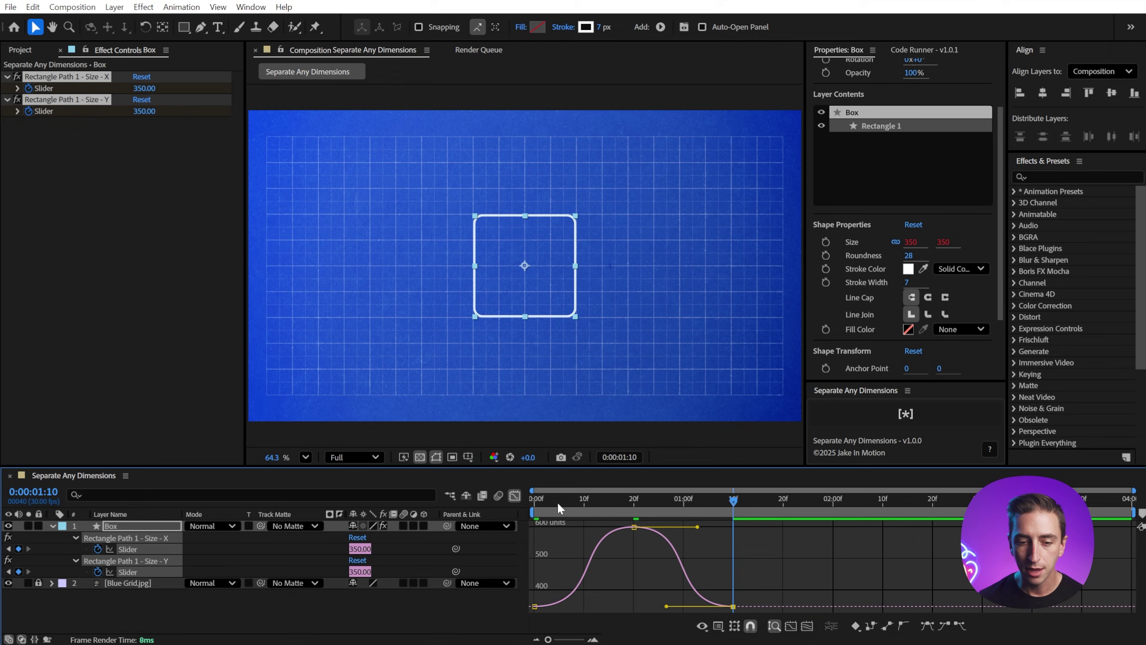
Return to the keyframe view and play the size animation back from the start.
click(513, 496)
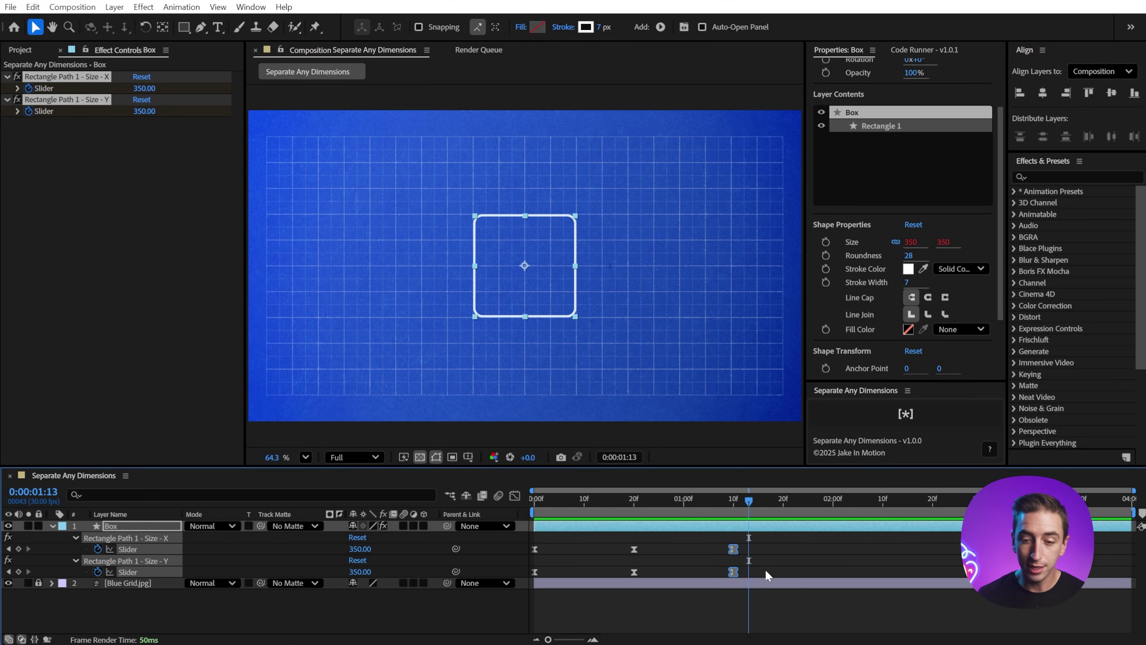
mouse_move(766, 567)
mouse_down()
mouse_move(545, 582)
mouse_move(587, 572)
mouse_up()
key(Home)
key(space)
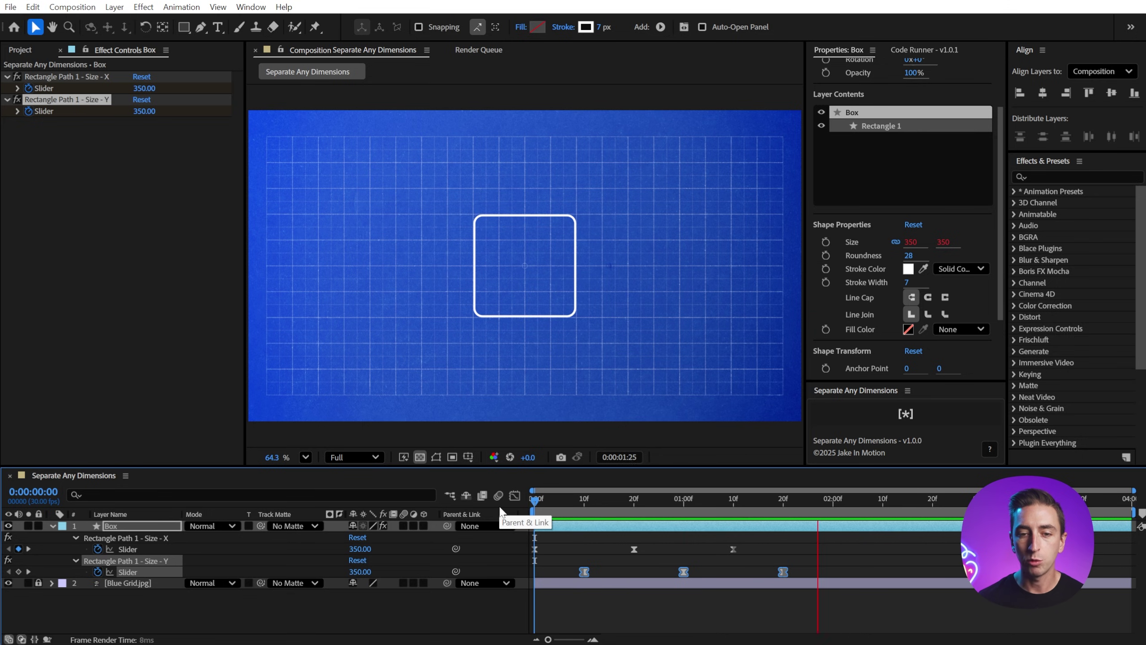
key(space)
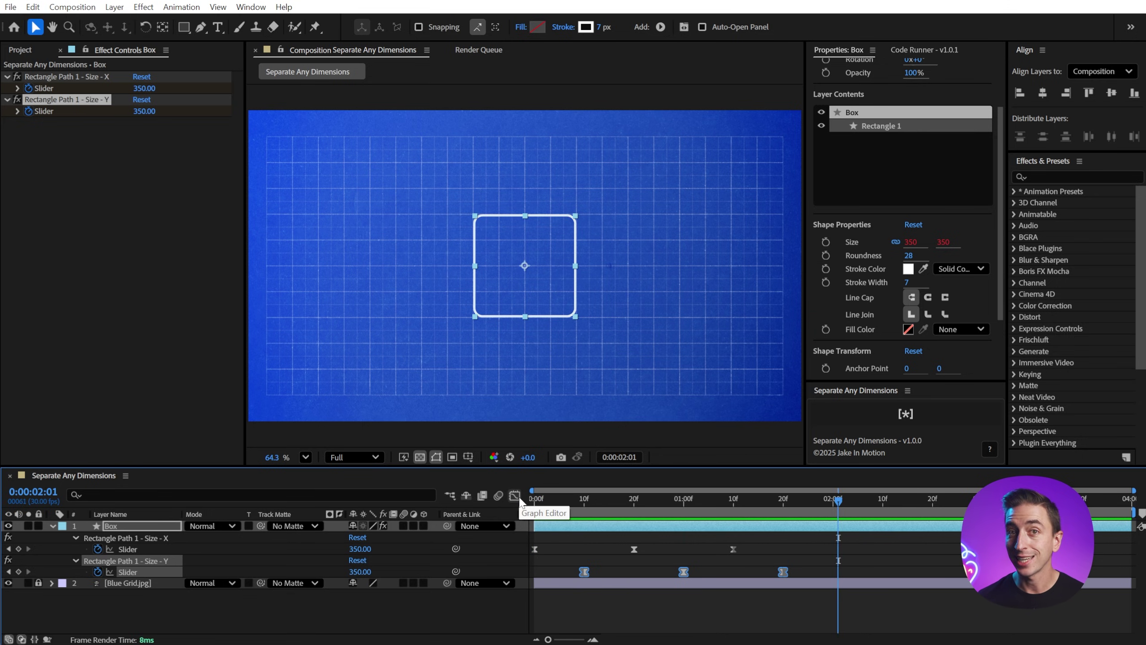
Add the expression loopIn() + loopOut() - value; to the Size - X slider and scrub to check it.
alt+click(97, 548)
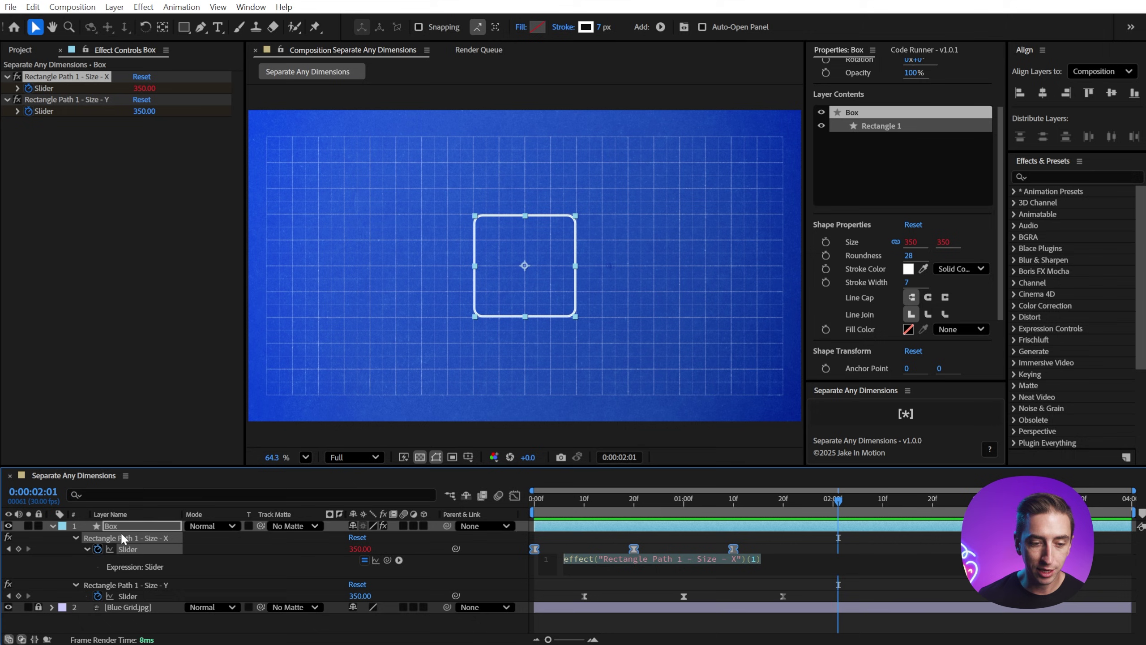
ctrl+scroll(615, 560, up, 2)
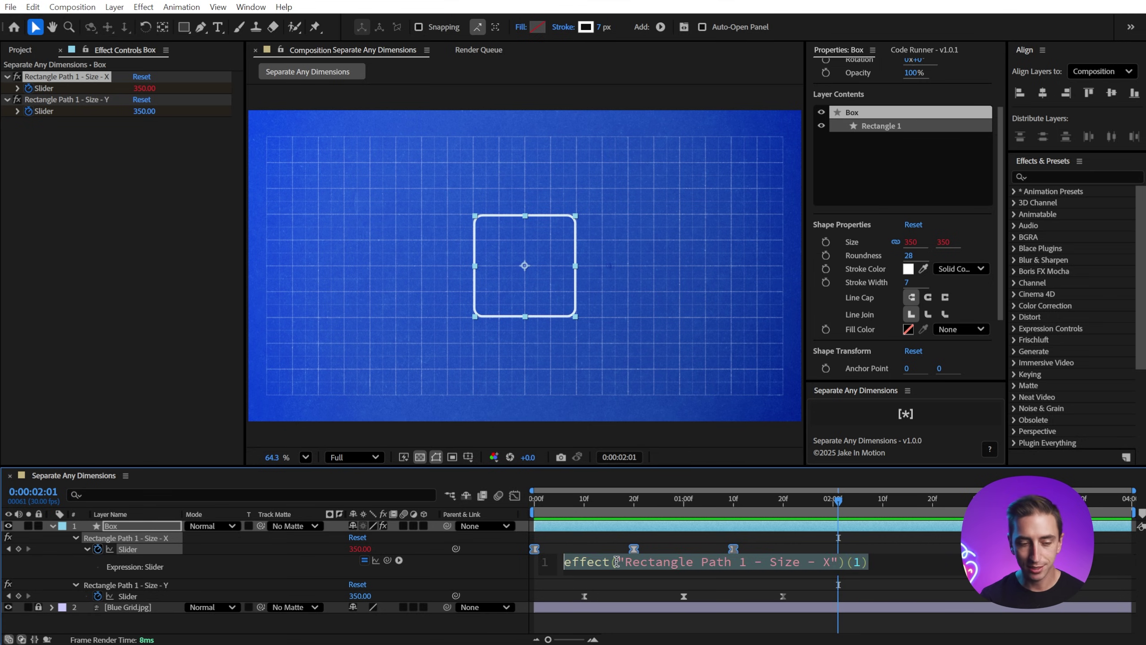
text(loopIn())
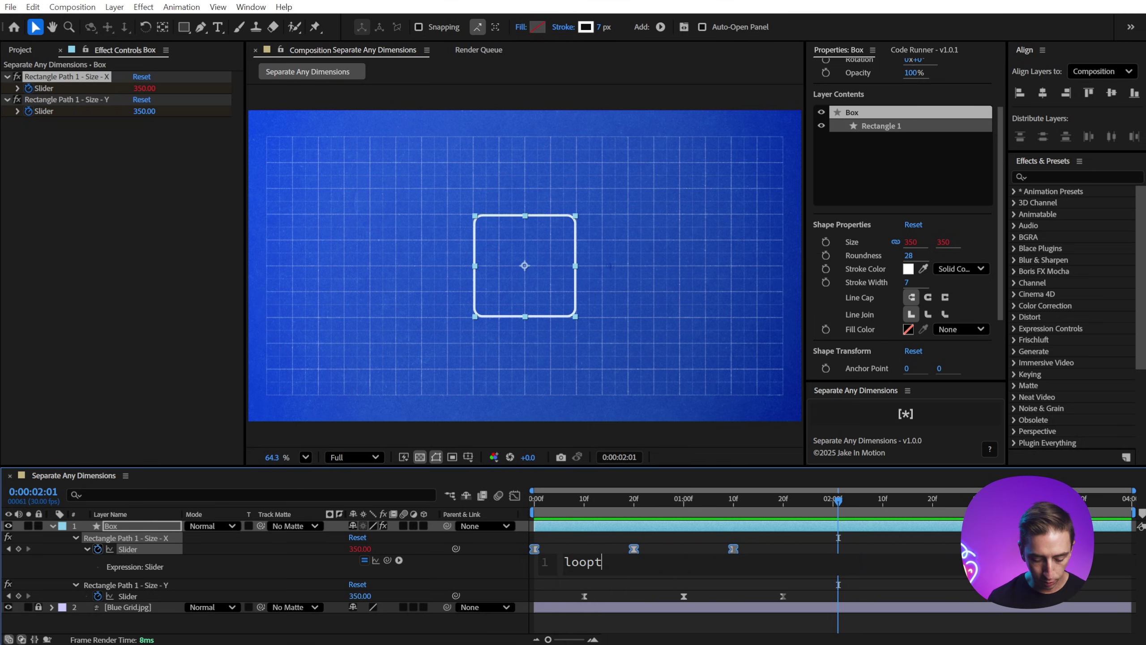
text( + )
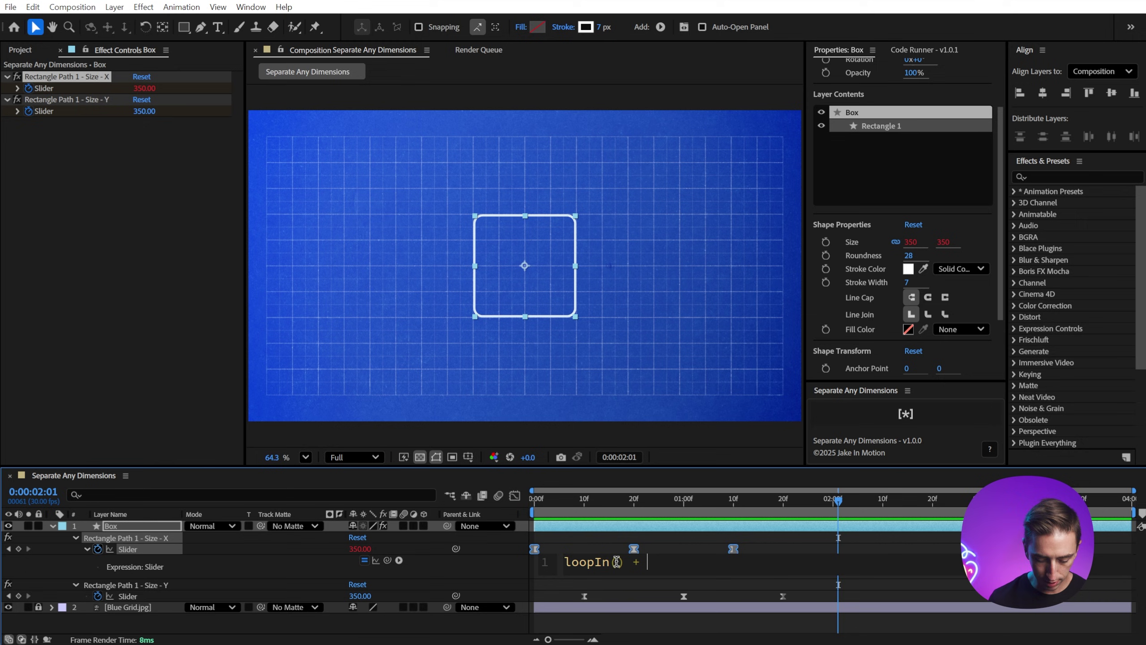
text(loopOut())
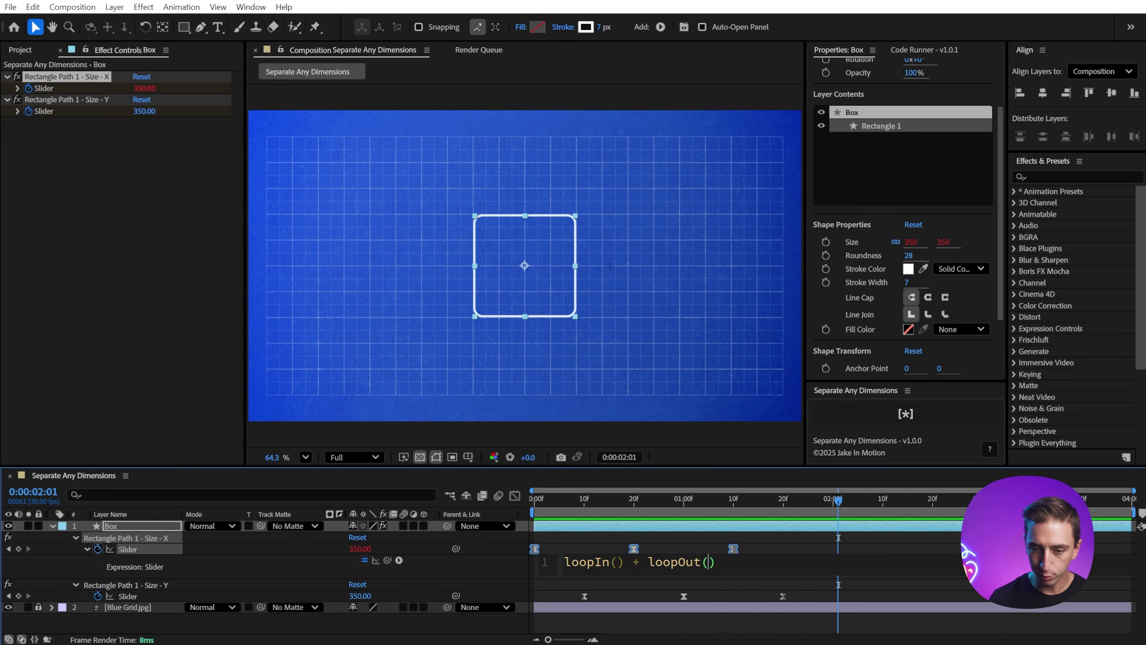
text( - value;)
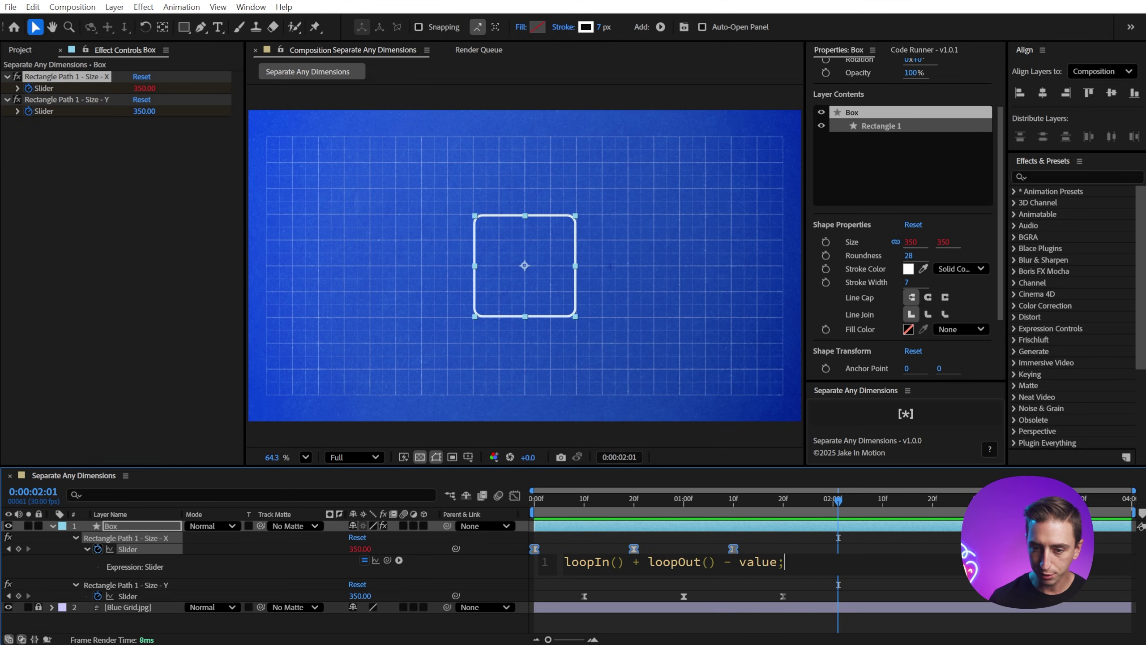
key(KP_Enter)
click(528, 508)
drag(527, 508, 873, 501)
drag(663, 465, 663, 320)
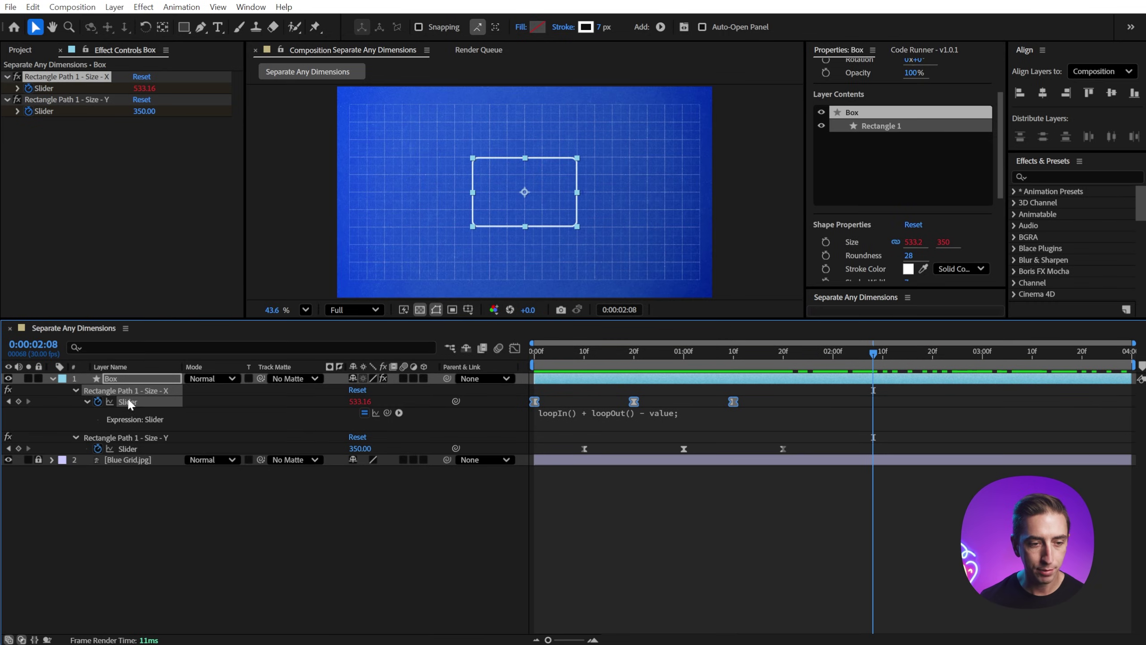
Copy only the Size - X expression and paste it onto the Size - Y slider.
right_click(122, 401)
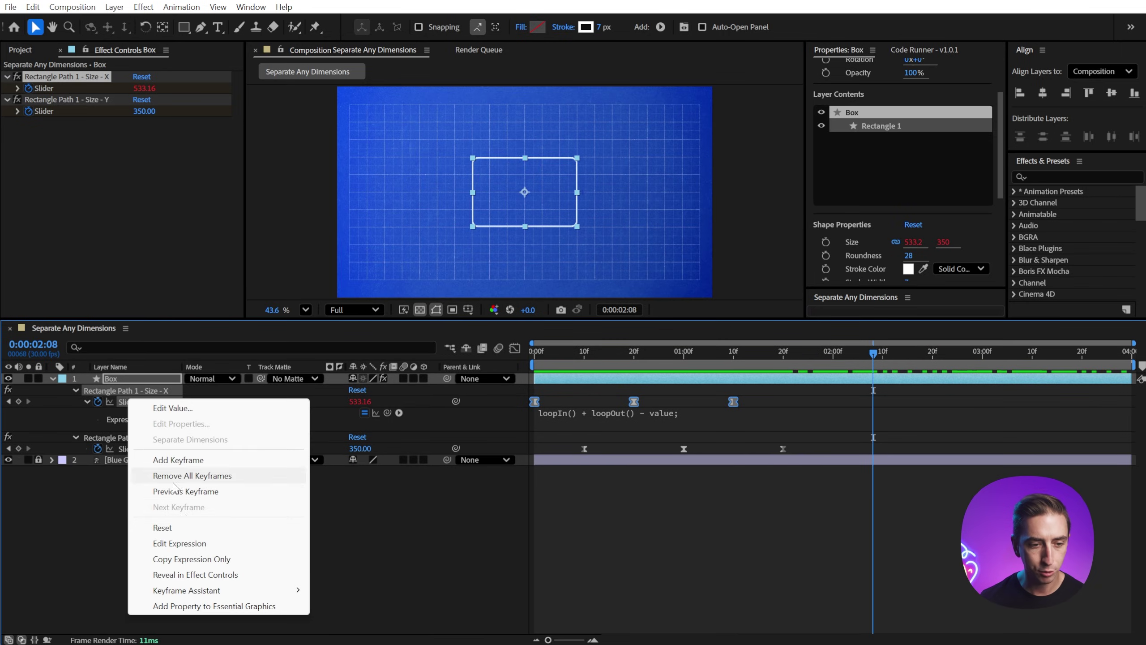
click(215, 559)
click(127, 448)
key(ctrl+v)
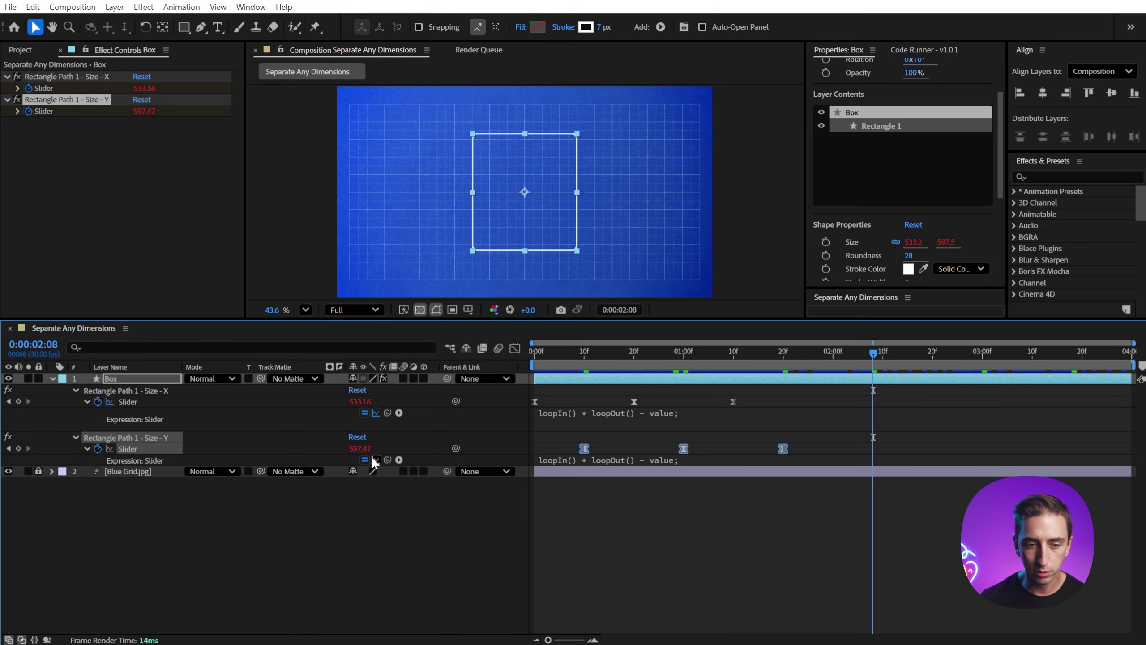
Shift the Size - Y keyframes later in time in the Graph Editor.
click(515, 348)
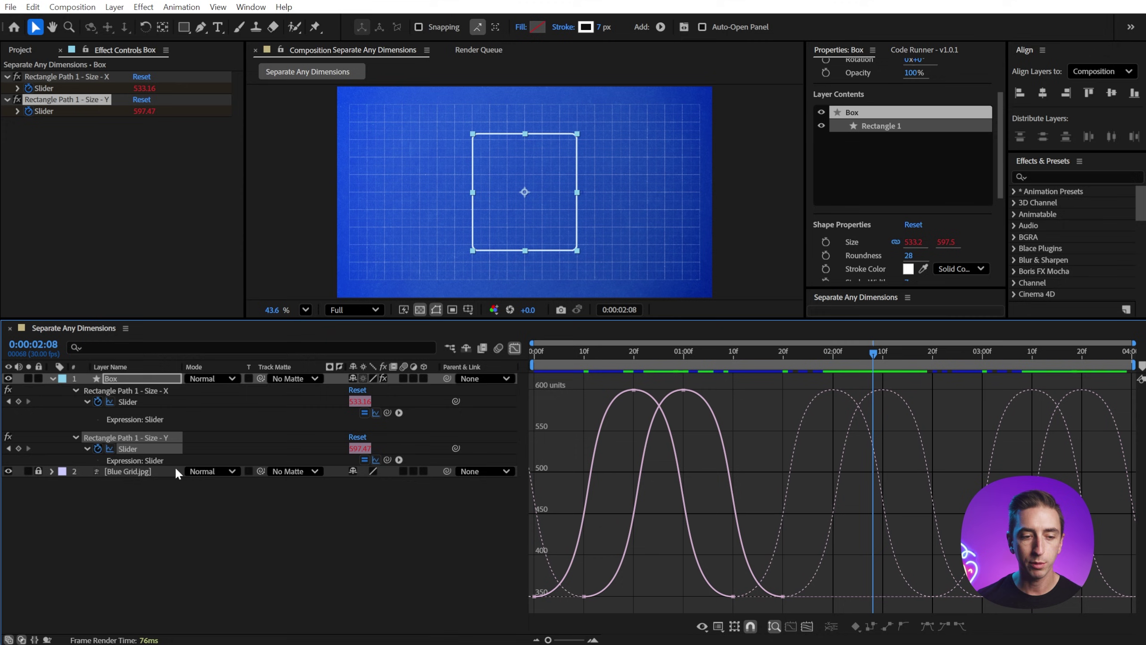
click(144, 449)
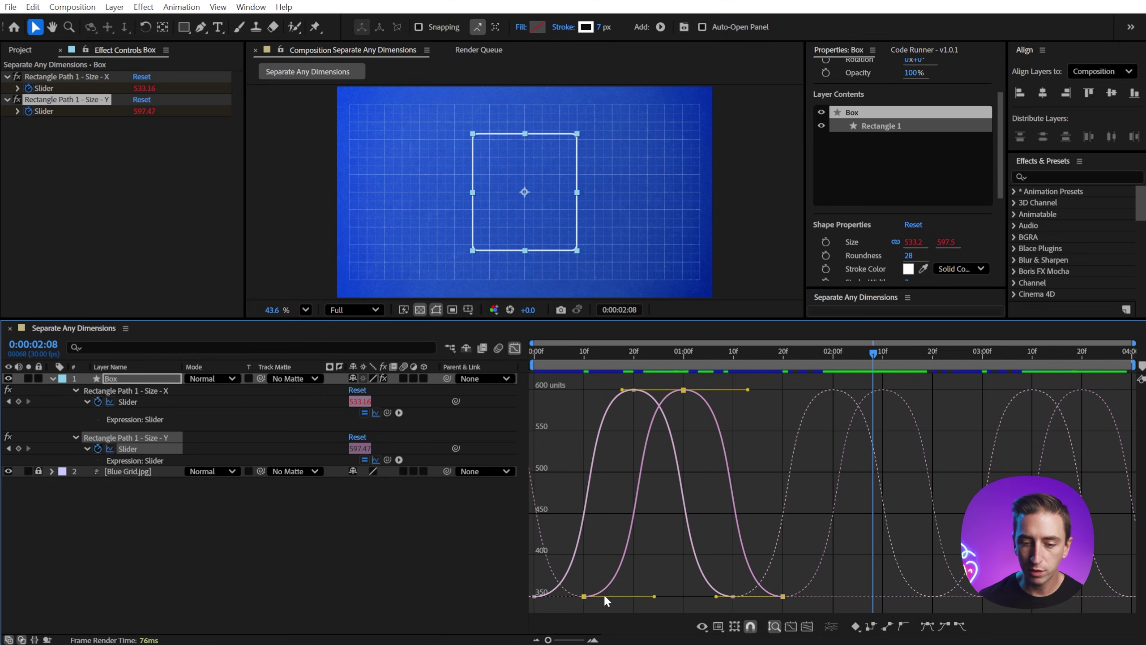
drag(584, 595, 608, 590)
Play the looping animation back from the start with a larger composition preview.
click(515, 347)
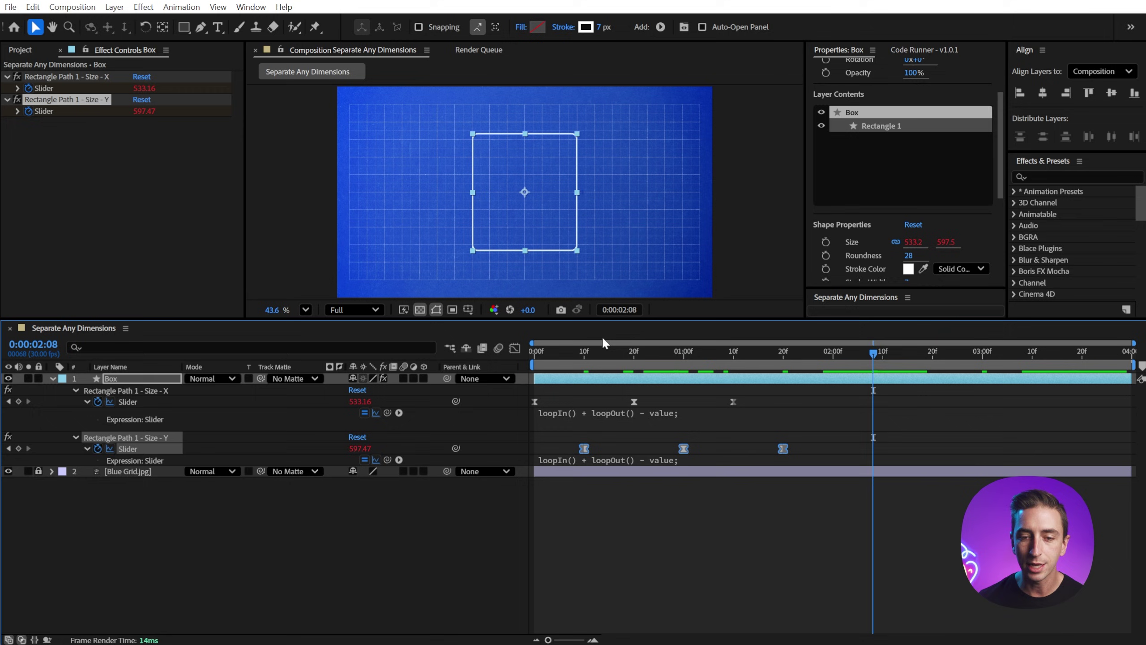
drag(596, 351, 534, 351)
key(space)
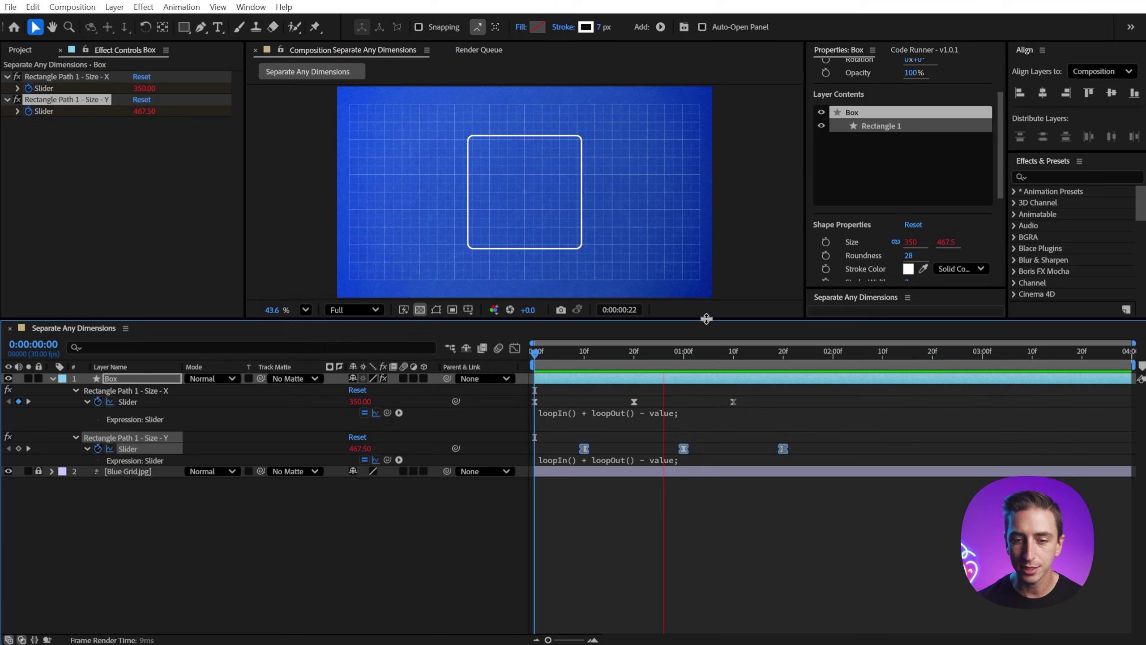
drag(706, 318, 707, 405)
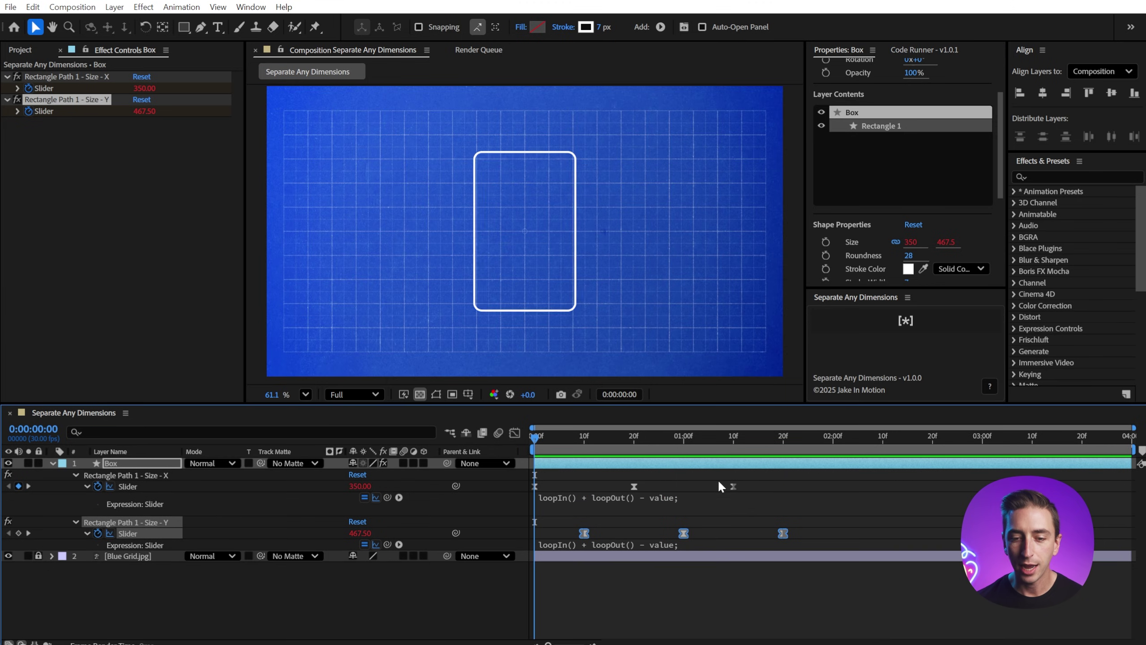
Lengthen the Bezier easing on the Size - X peak keyframes.
click(515, 433)
click(59, 494)
click(137, 482)
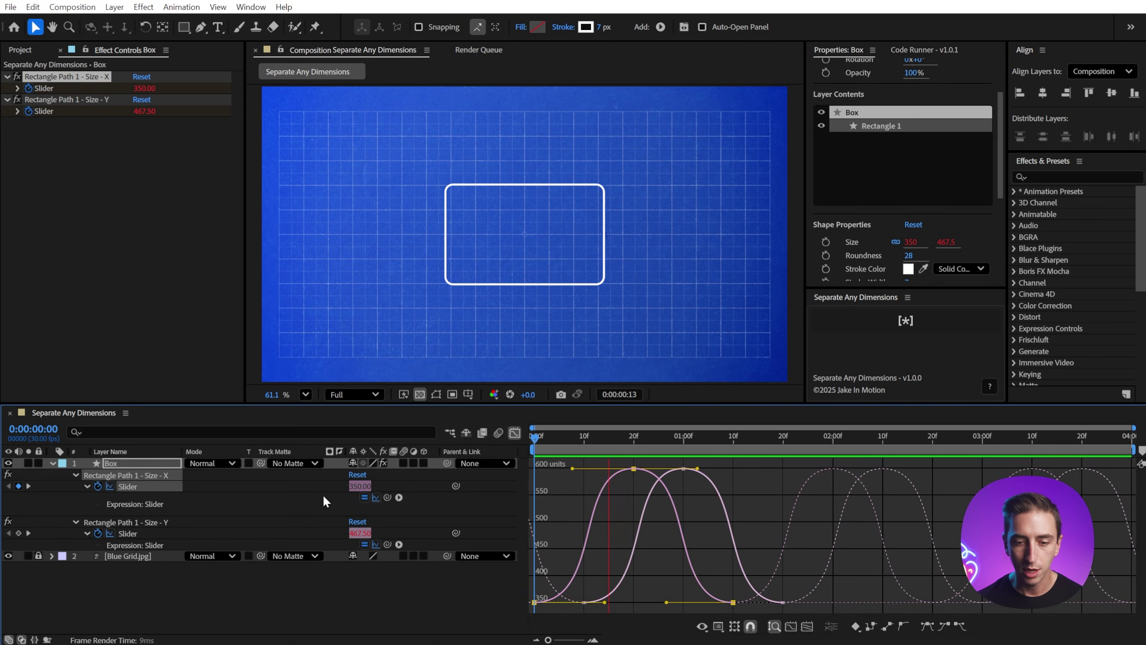
drag(697, 468, 656, 469)
drag(564, 468, 558, 468)
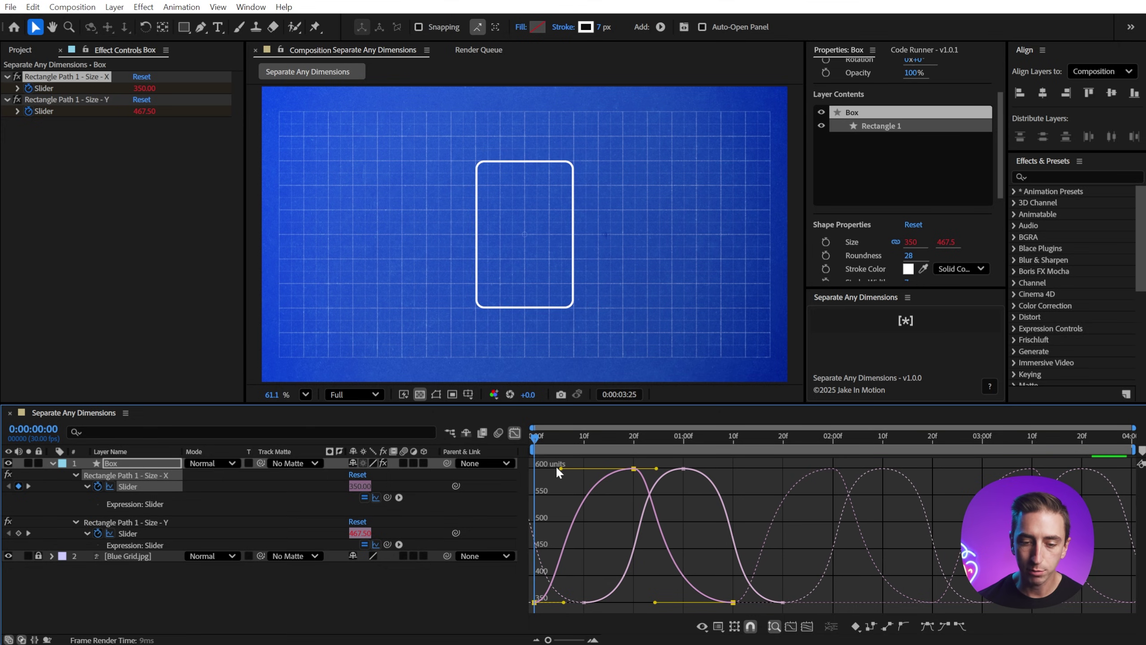
Adjust the ease in and out of the Size - Y peak keyframe, then check playback.
click(130, 522)
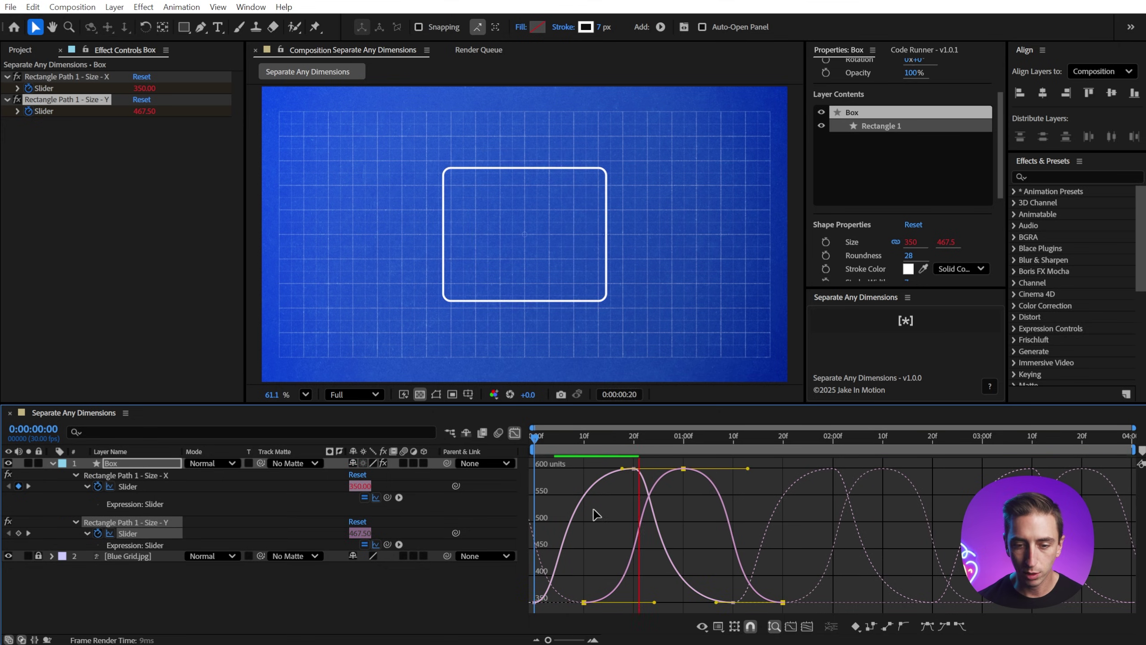
drag(747, 468, 773, 466)
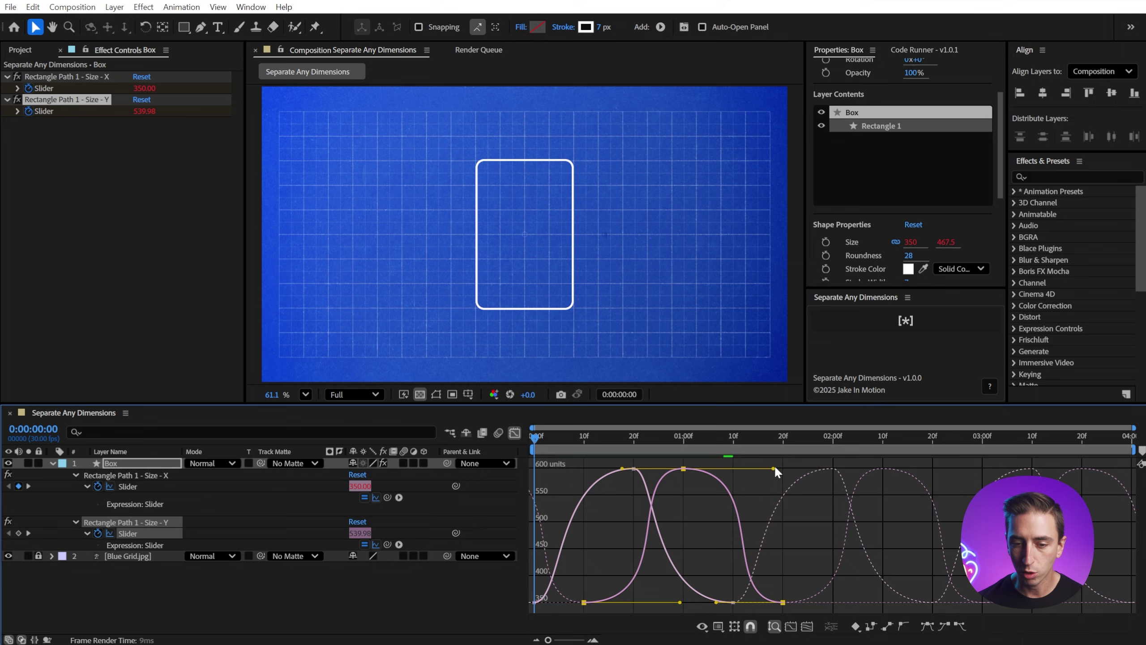
drag(634, 468, 657, 468)
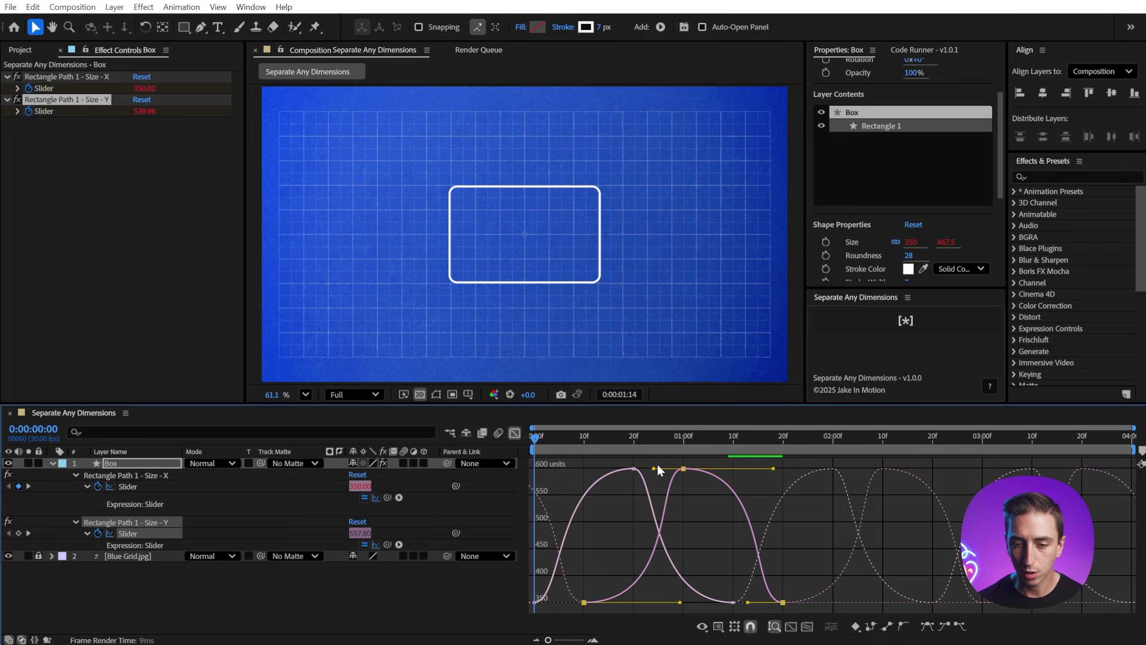
key(shift+F3)
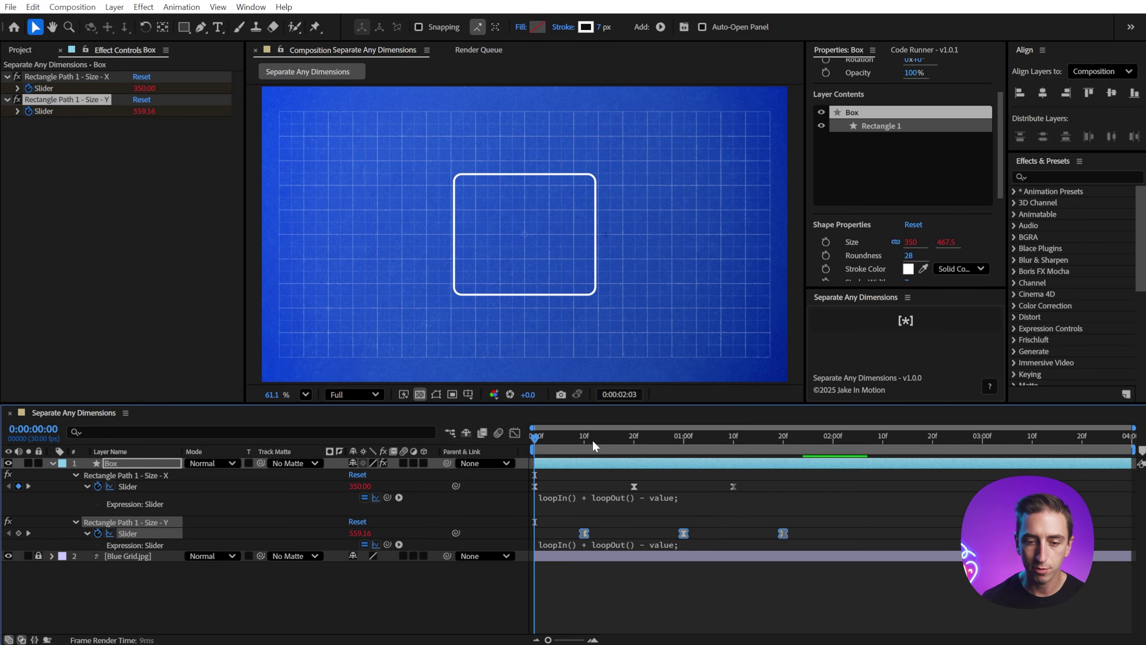
key(h)
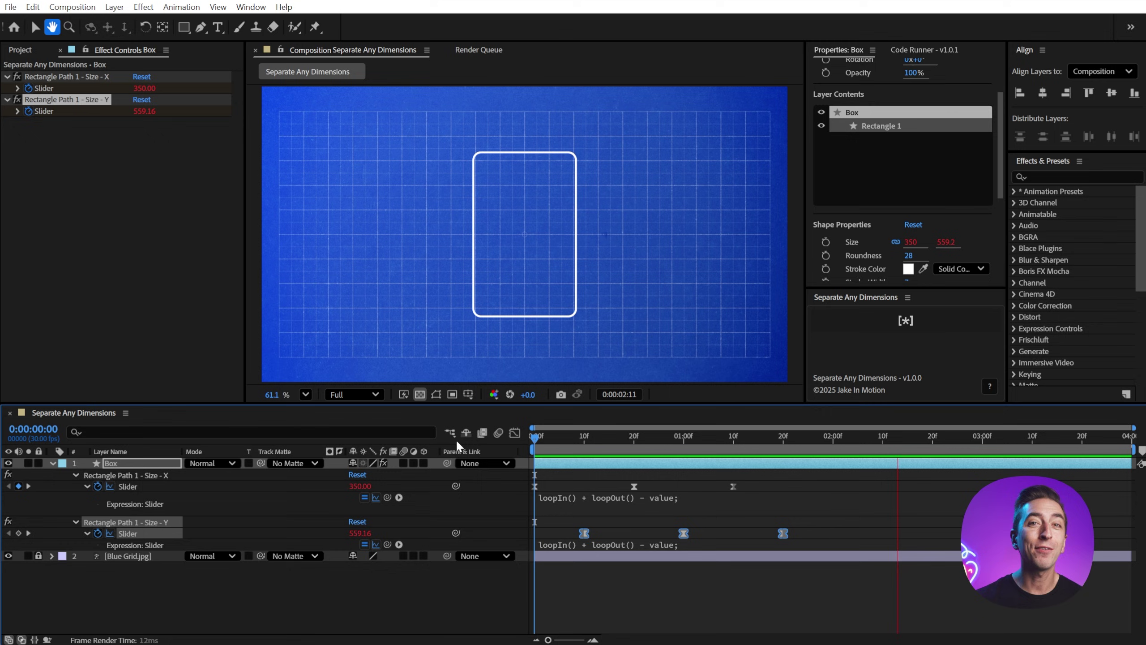
key(space)
key(e)
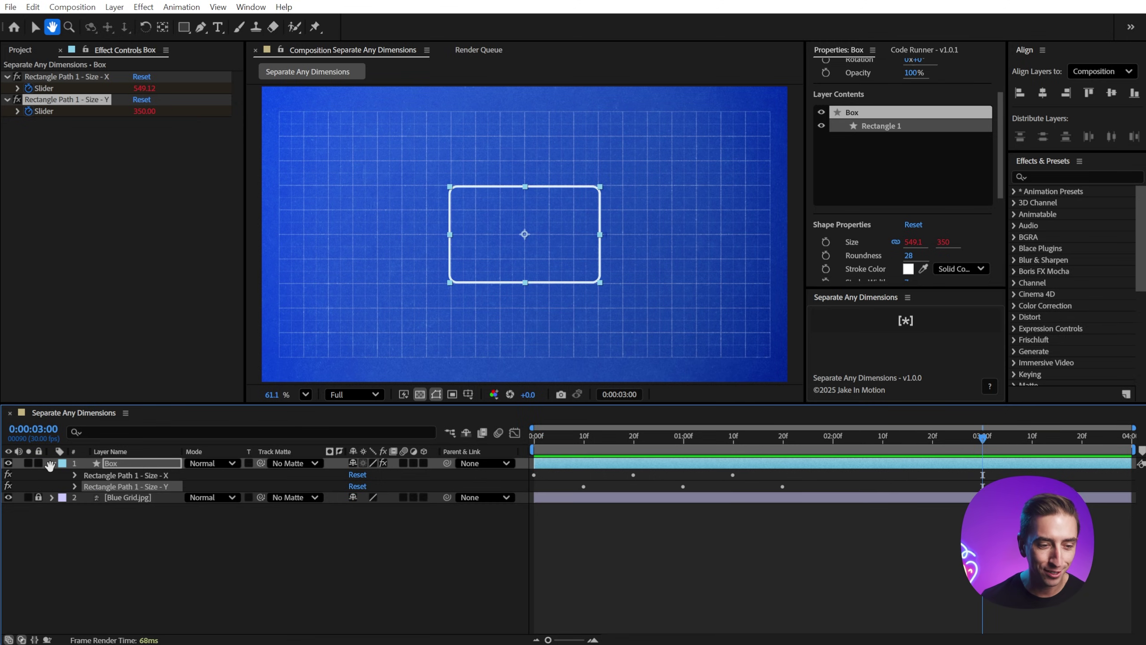
click(53, 463)
click(53, 463)
click(62, 480)
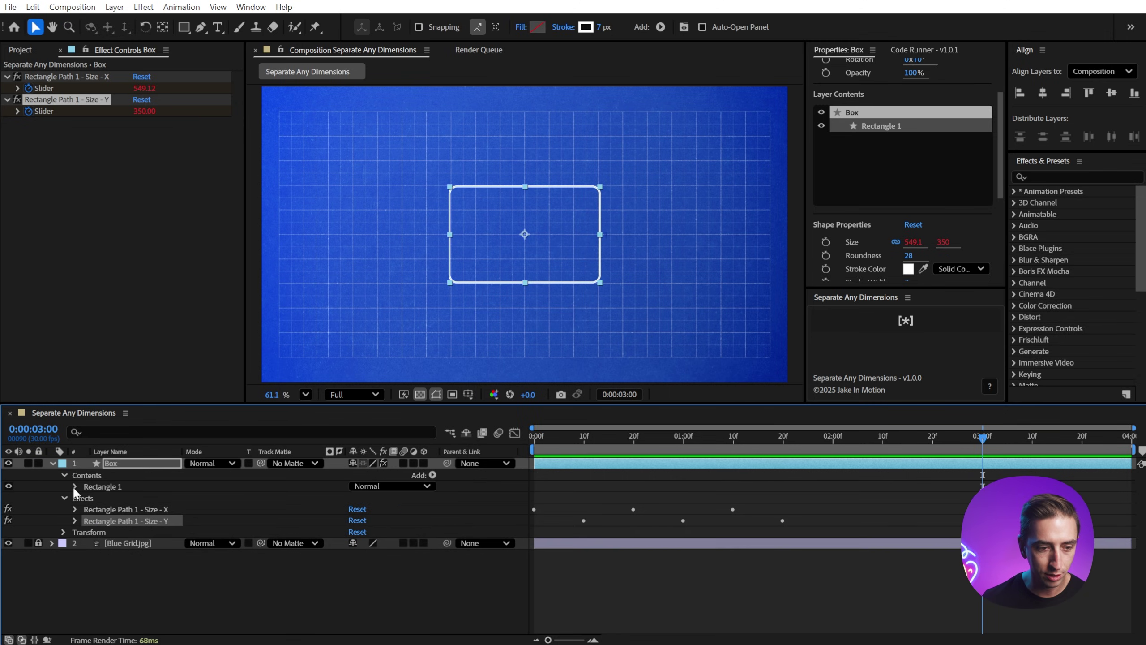
click(75, 486)
click(86, 509)
click(144, 533)
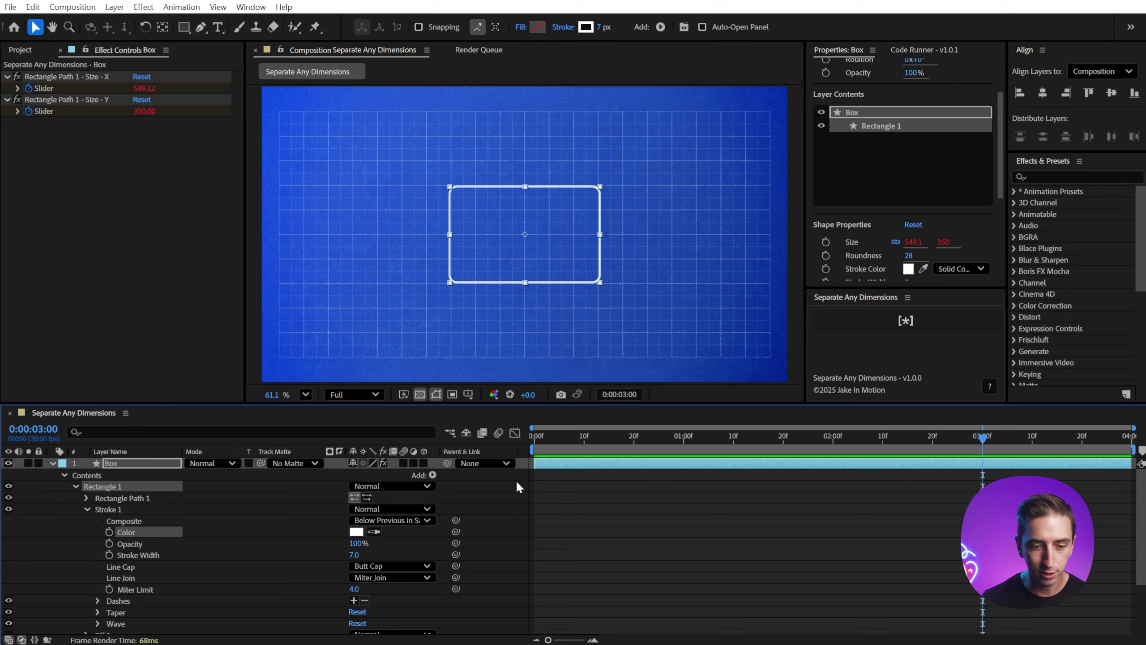
click(914, 316)
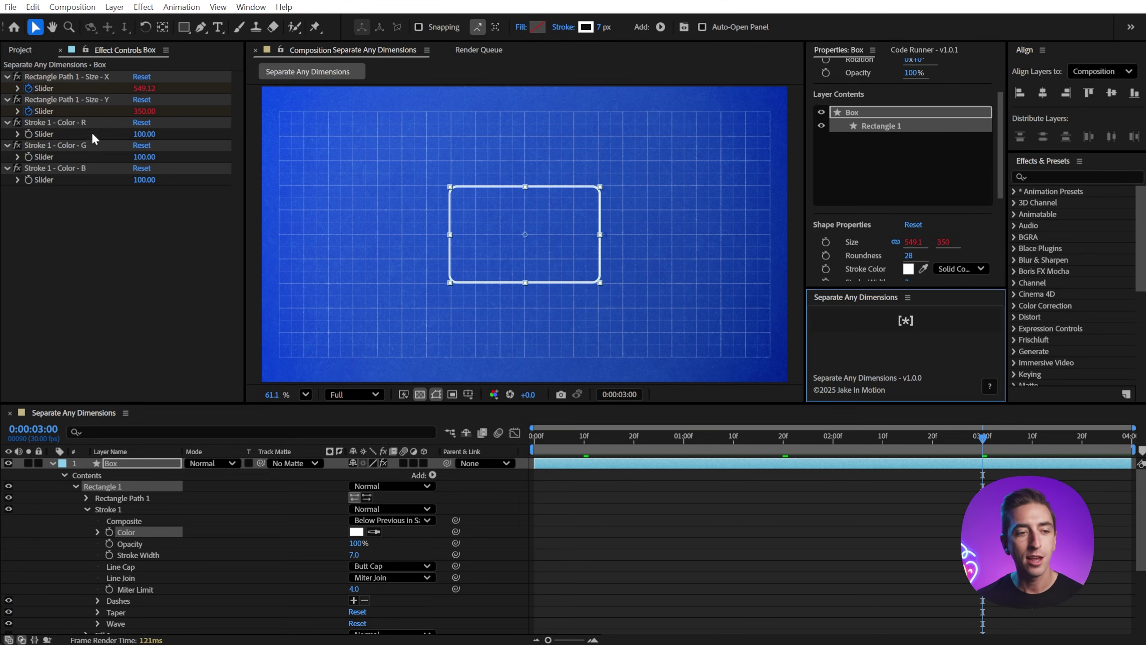
mouse_move(144, 134)
mouse_down()
mouse_move(92, 134)
mouse_move(131, 158)
mouse_move(115, 163)
mouse_move(138, 179)
mouse_move(110, 179)
mouse_up()
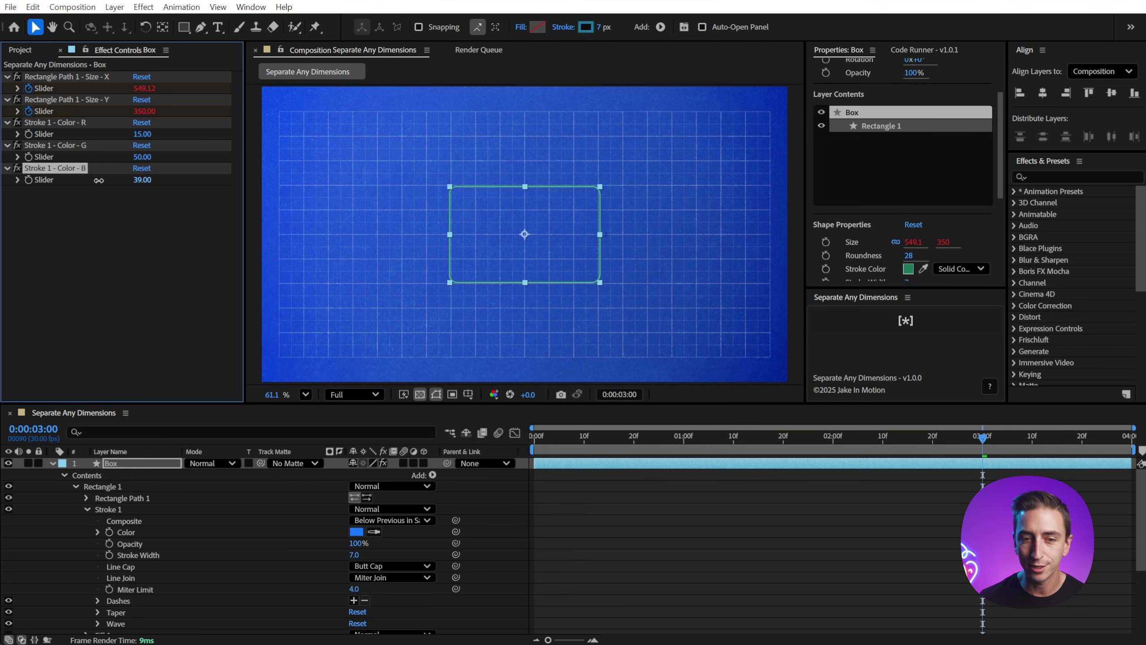
click(574, 524)
key(e)
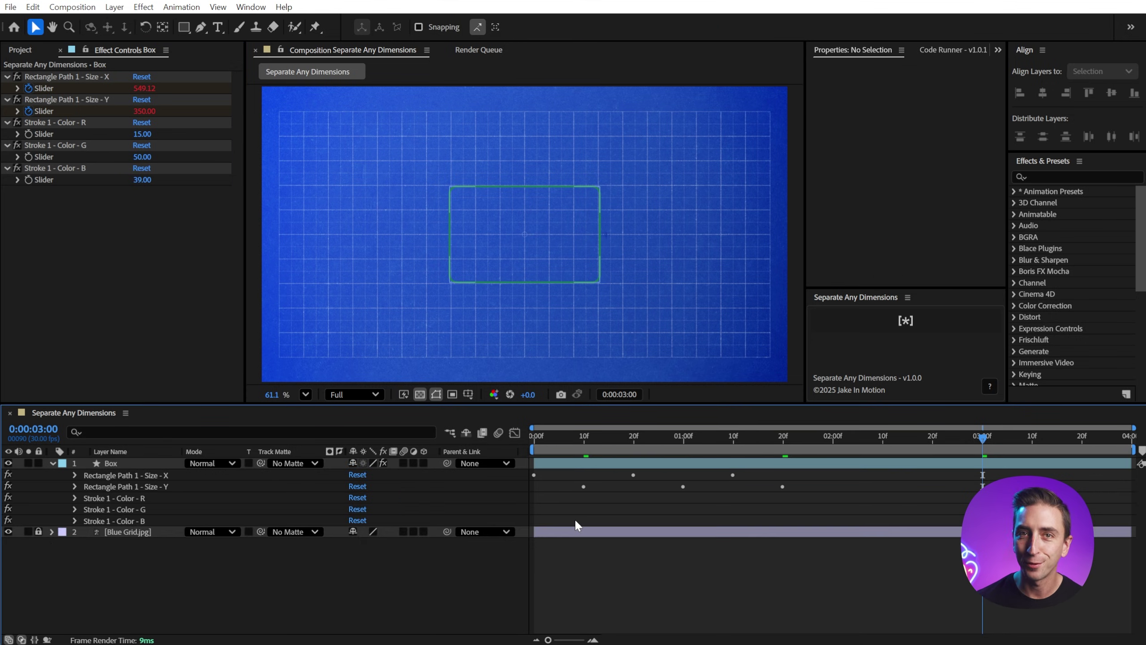
key(ctrl+z)
key(ctrl+z)
key(ctrl+z)
key(ctrl+z)
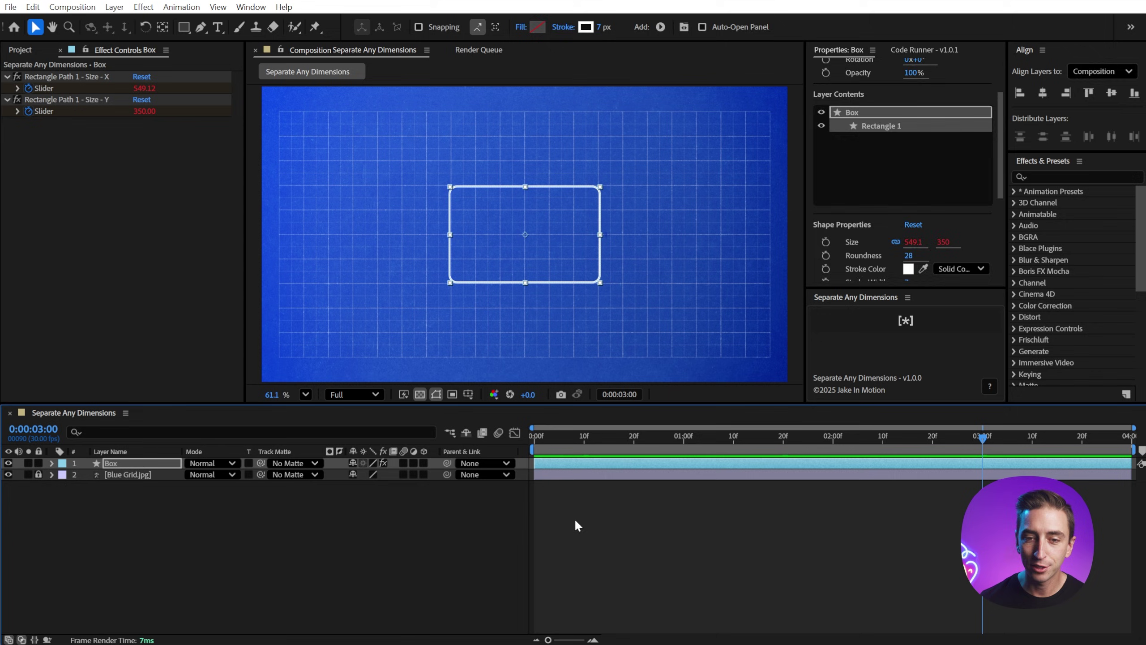
Lower the Separate Any Dimensions panel and bring up the Code Runner script list.
click(574, 518)
drag(854, 288, 855, 316)
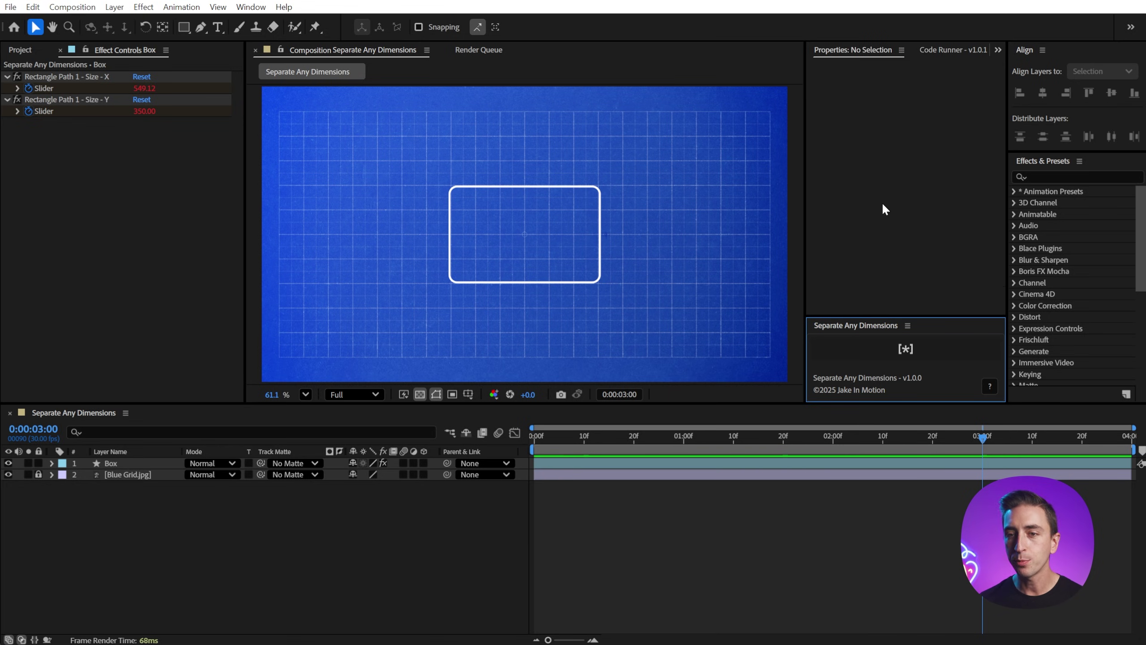
click(948, 50)
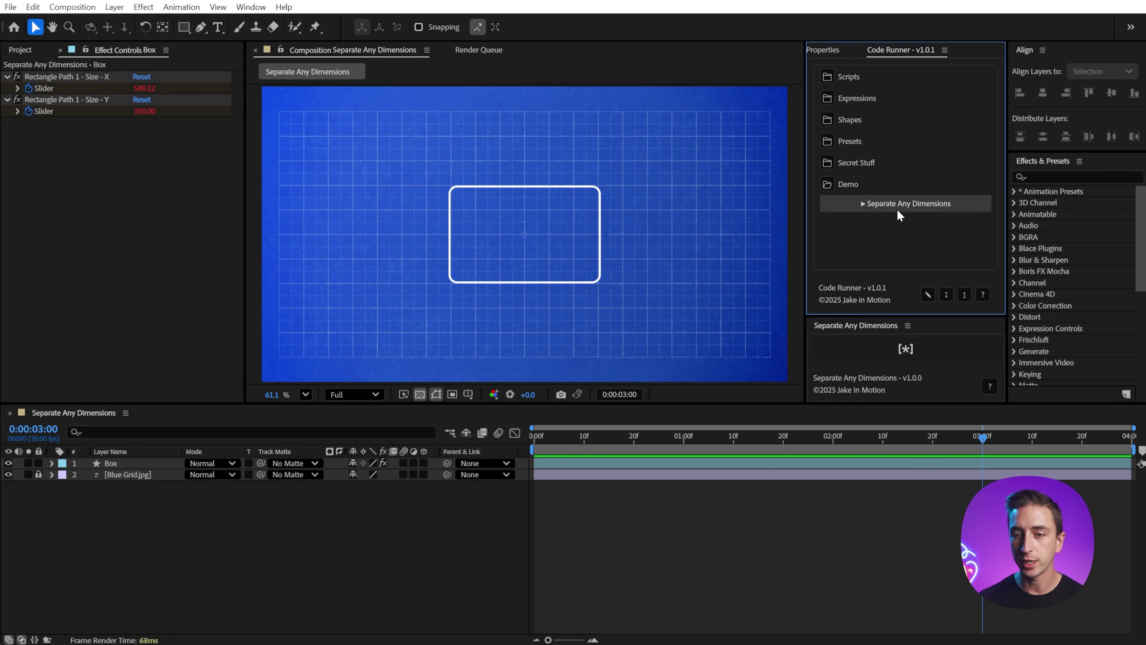
Split the Box layer's Scale into Scale - X and Scale - Y sliders at 100, then test them.
click(525, 235)
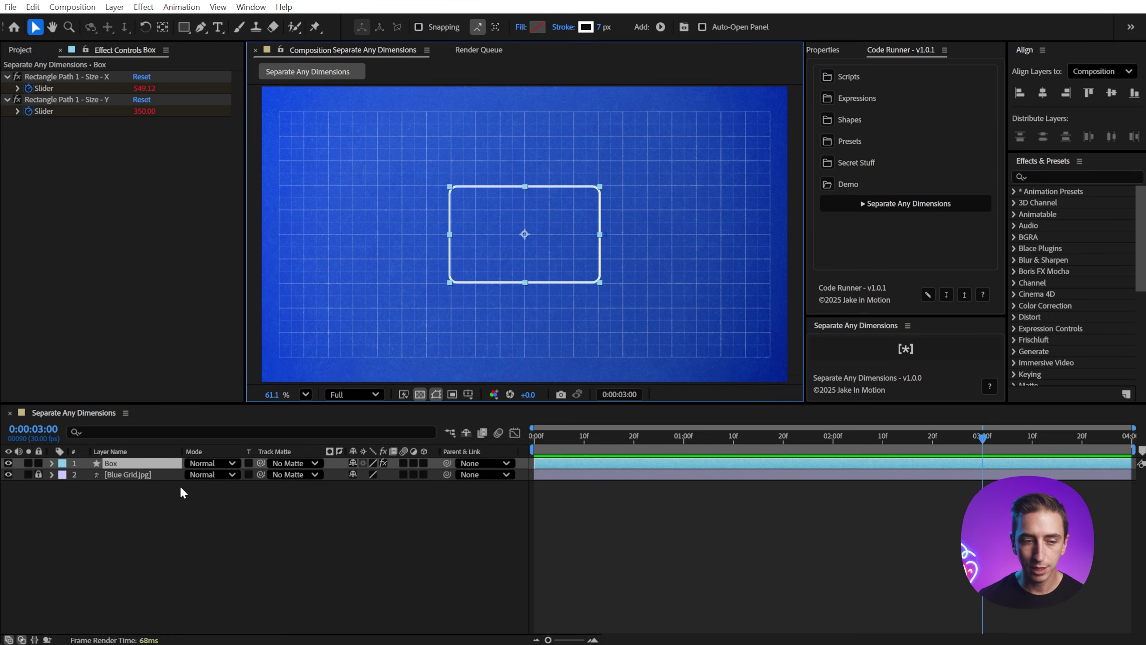
key(s)
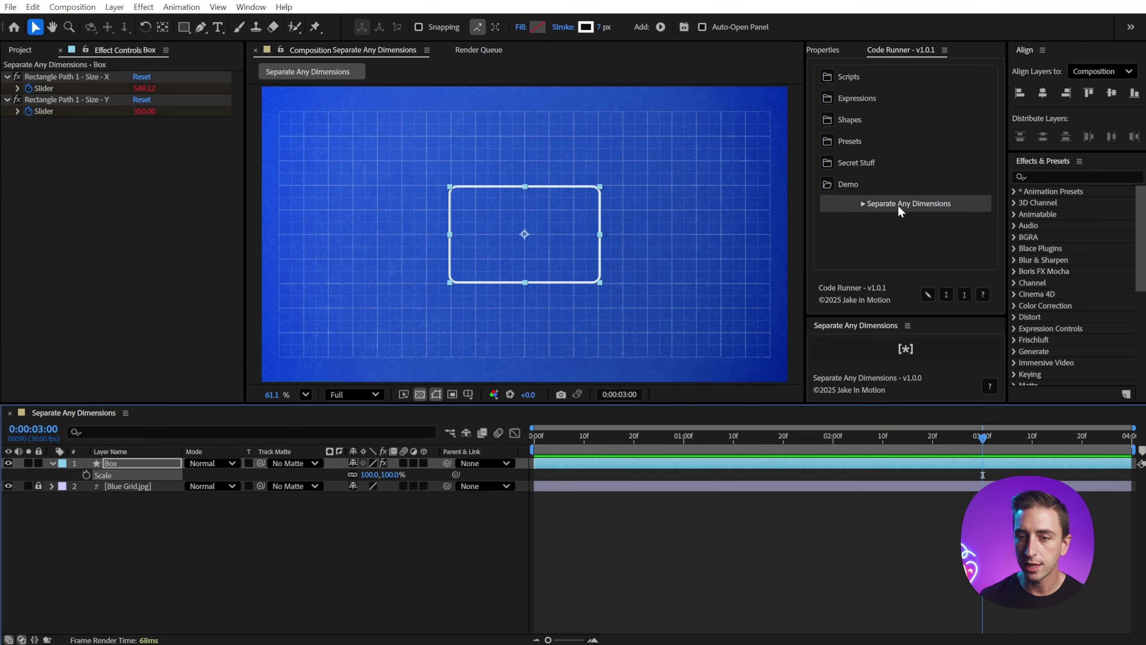
click(897, 203)
mouse_move(150, 133)
mouse_down()
mouse_move(194, 136)
mouse_move(166, 159)
mouse_move(150, 134)
mouse_up()
drag(145, 156, 189, 159)
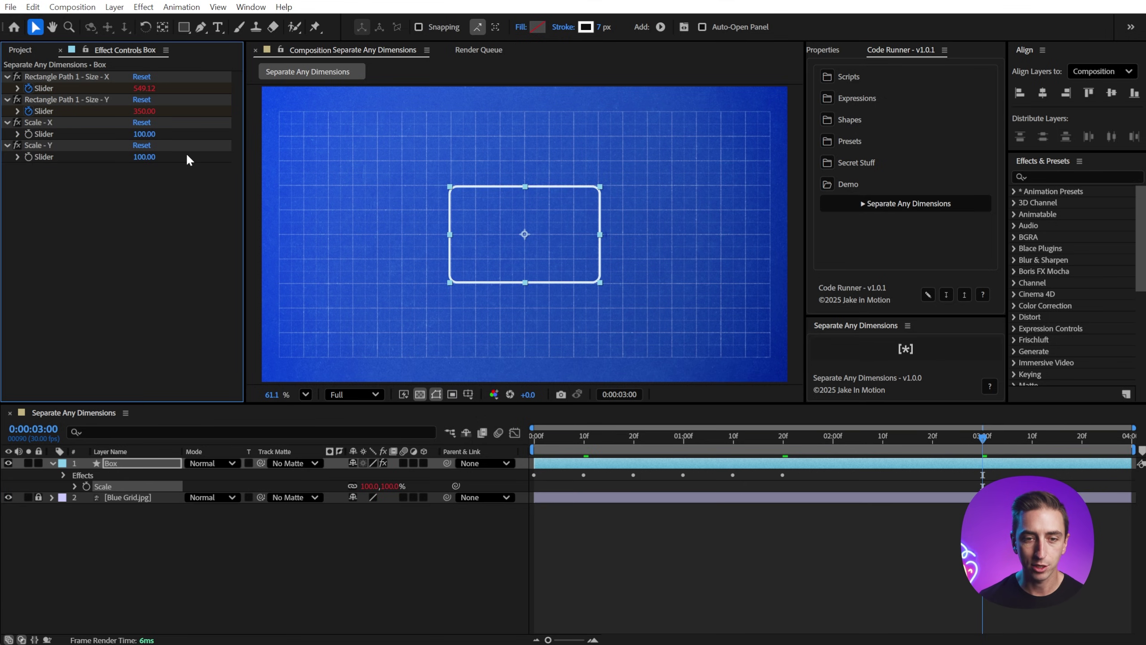